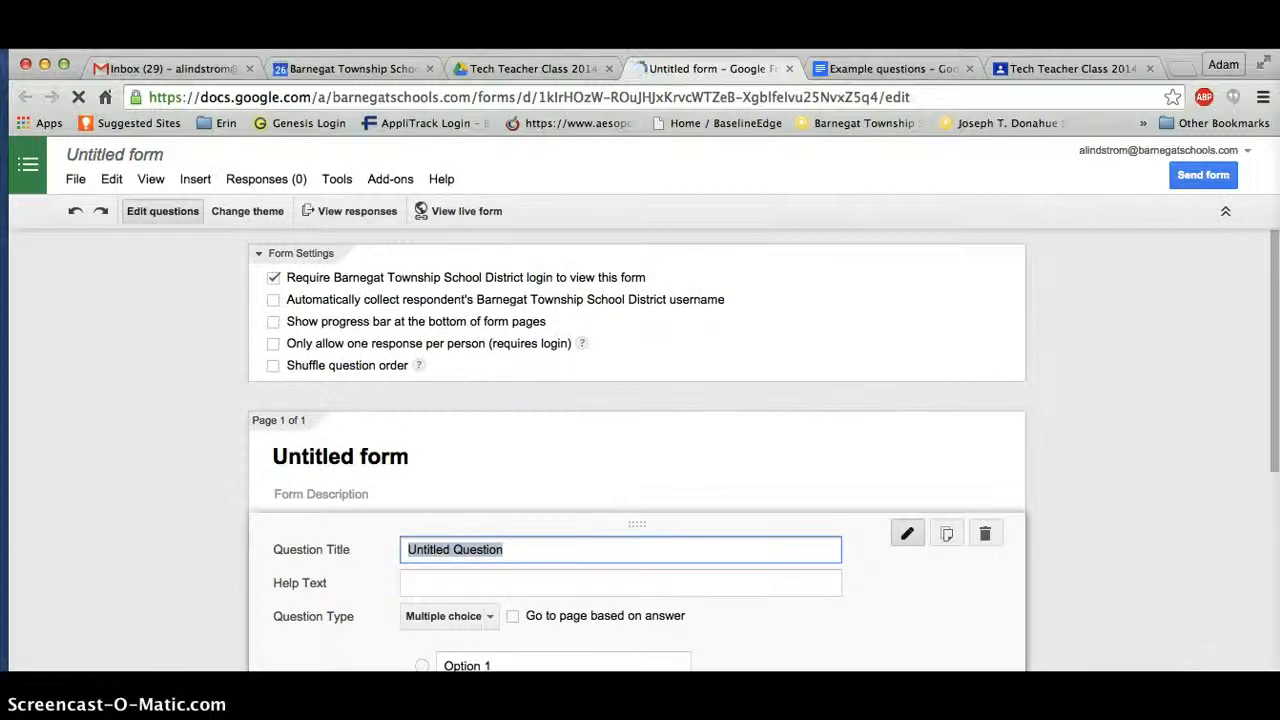
Rename the form as Math Exit Ticket 2/26/15 and enable automatic collection of respondents' Barnegat Township School District usernames.
left_click(143, 160)
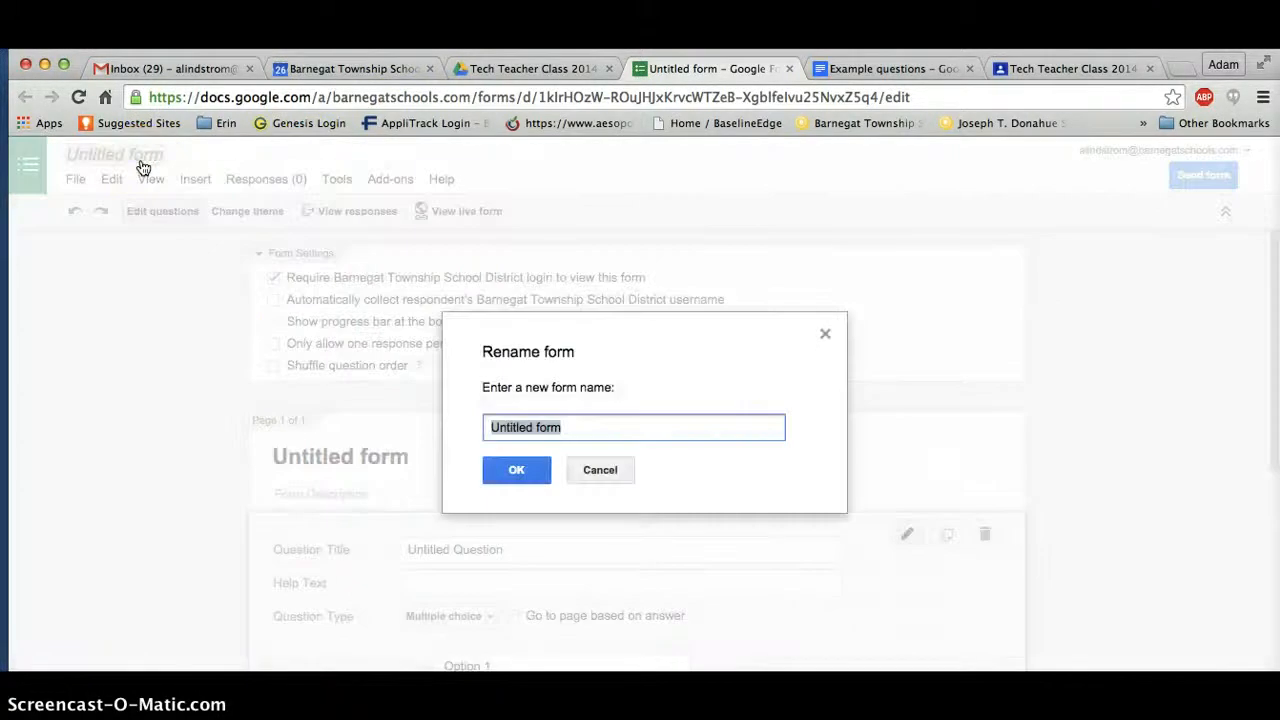
type("Math Exit Ticket 2/26/15")
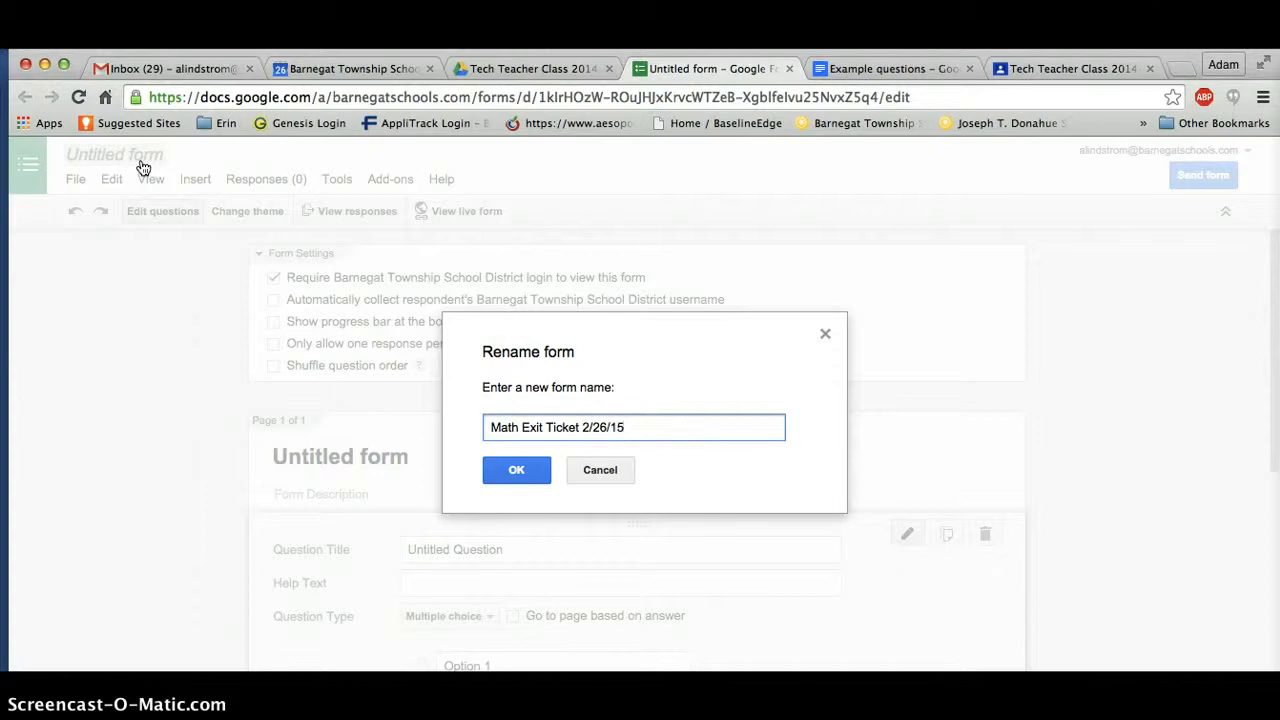
left_click(494, 470)
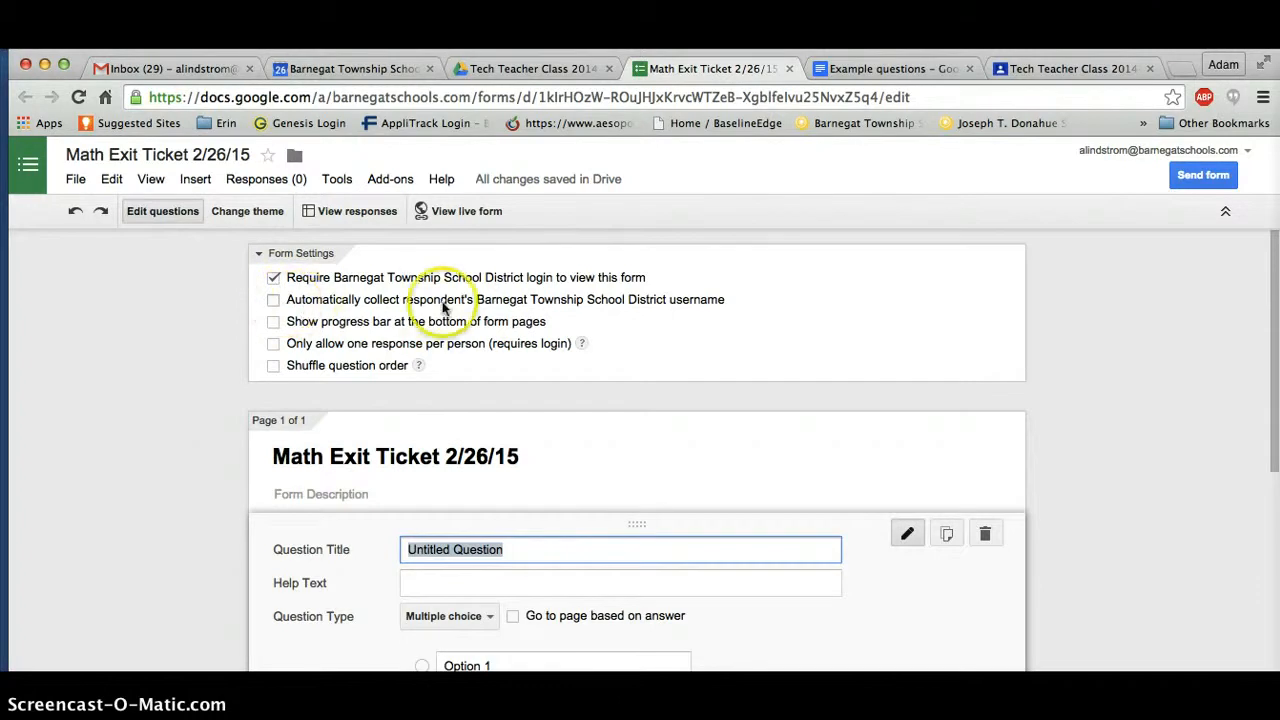
left_click(273, 300)
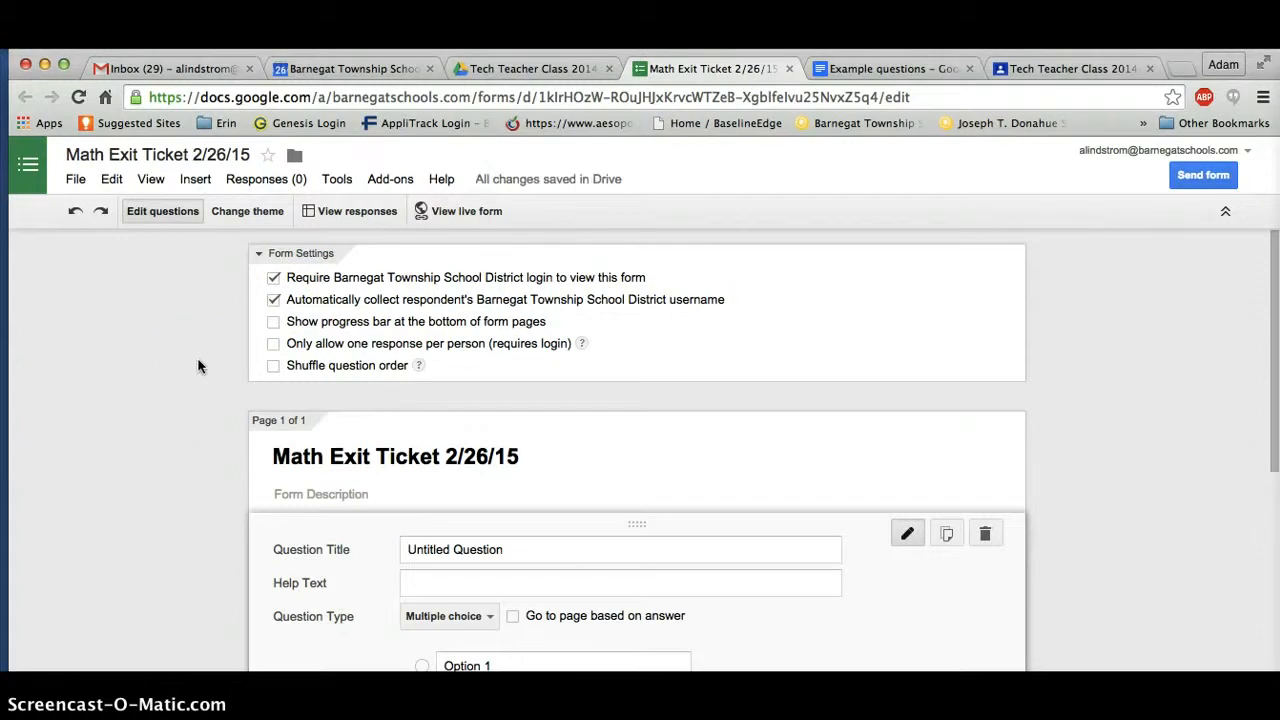
Review the form settings for the progress bar, one response per person and shuffled question order.
scroll(198, 366, "down", 1)
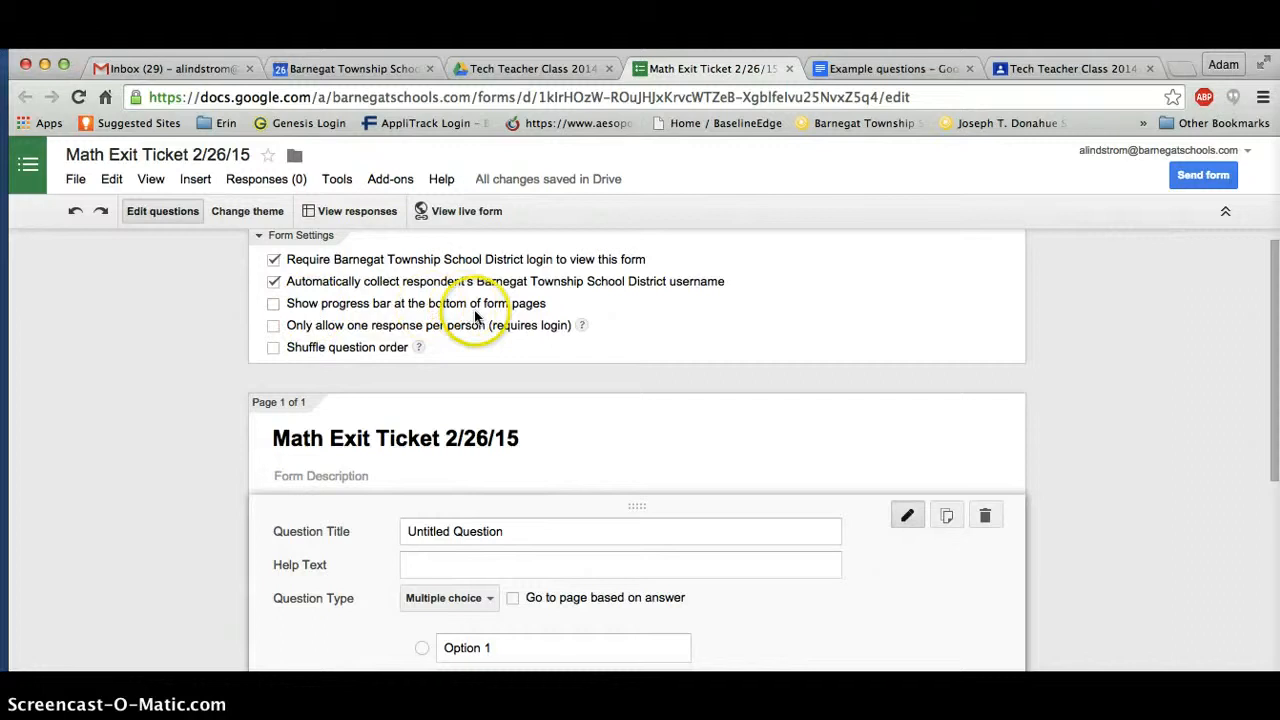
left_click(390, 344)
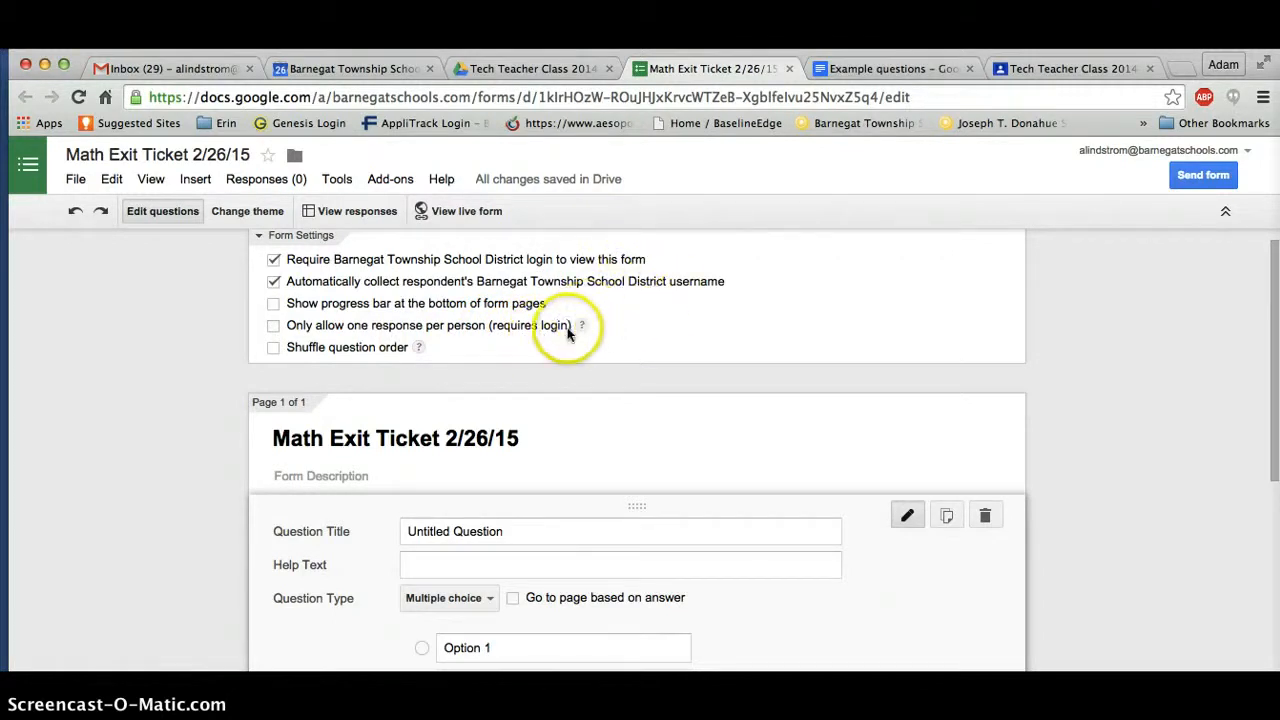
mouse_move(581, 326)
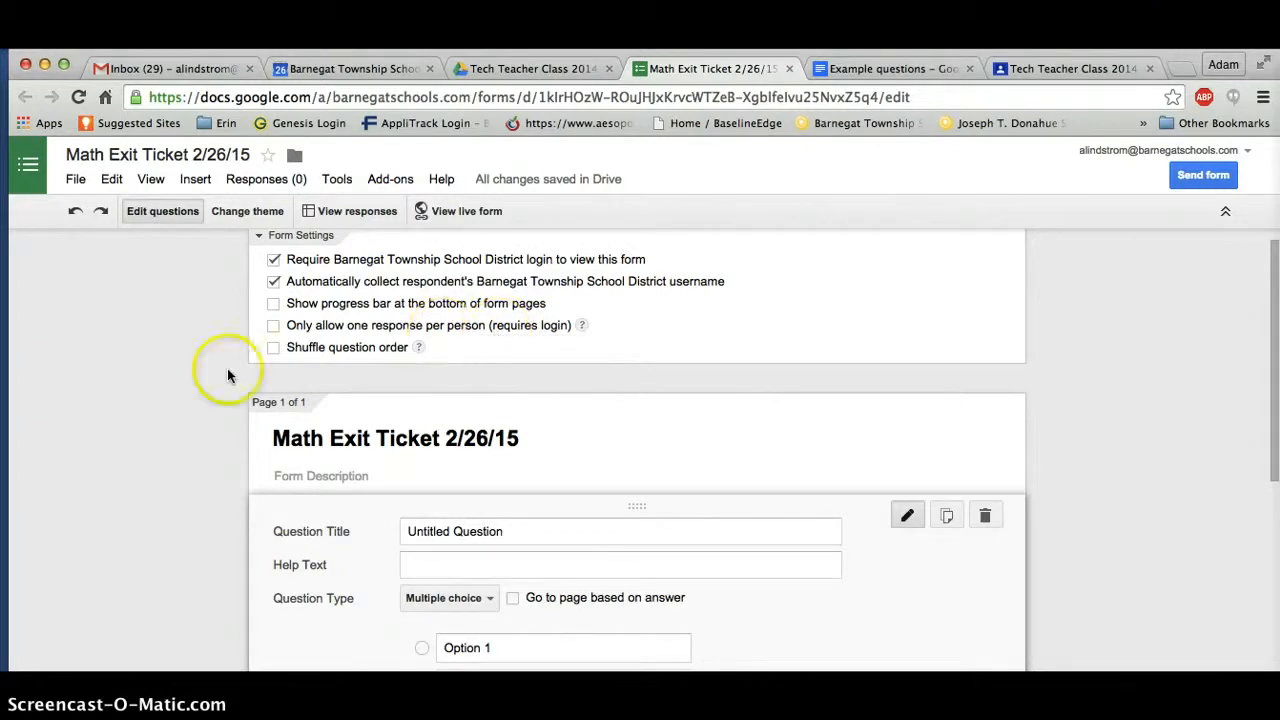
scroll(184, 390, "down", 1)
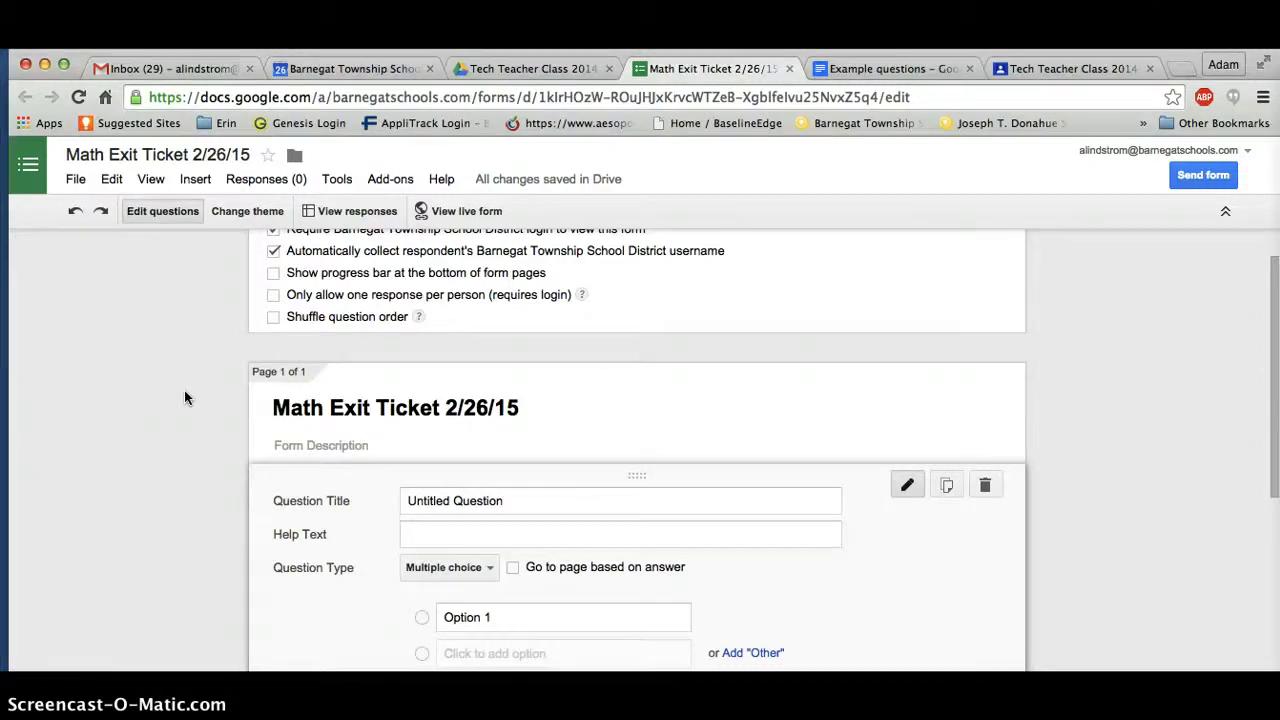
scroll(184, 398, "down", 1)
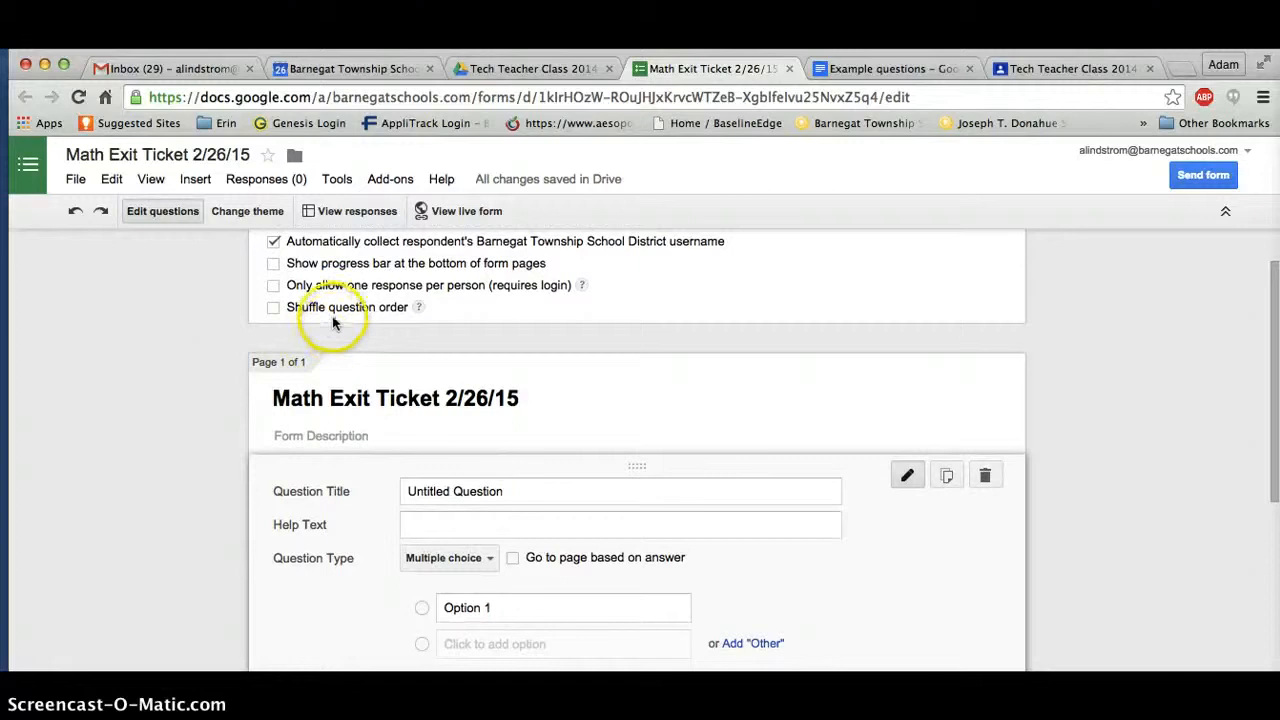
scroll(175, 445, "down", 1)
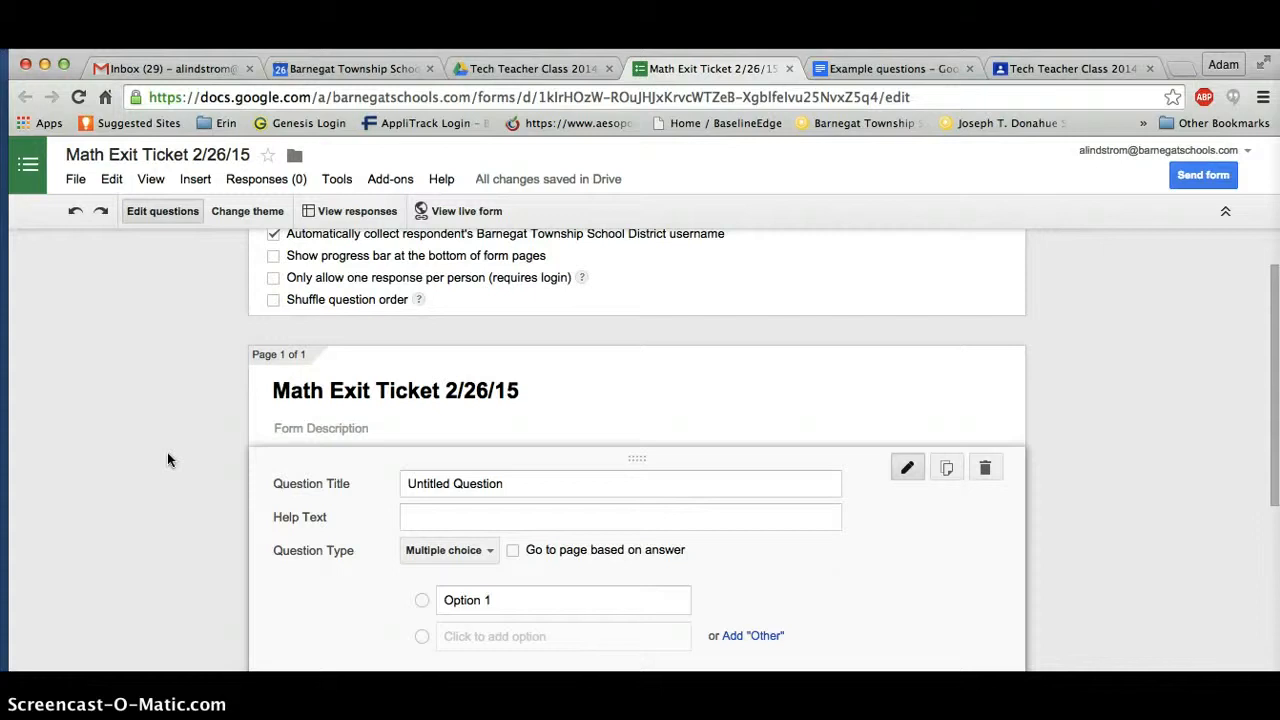
scroll(168, 452, "up", 4)
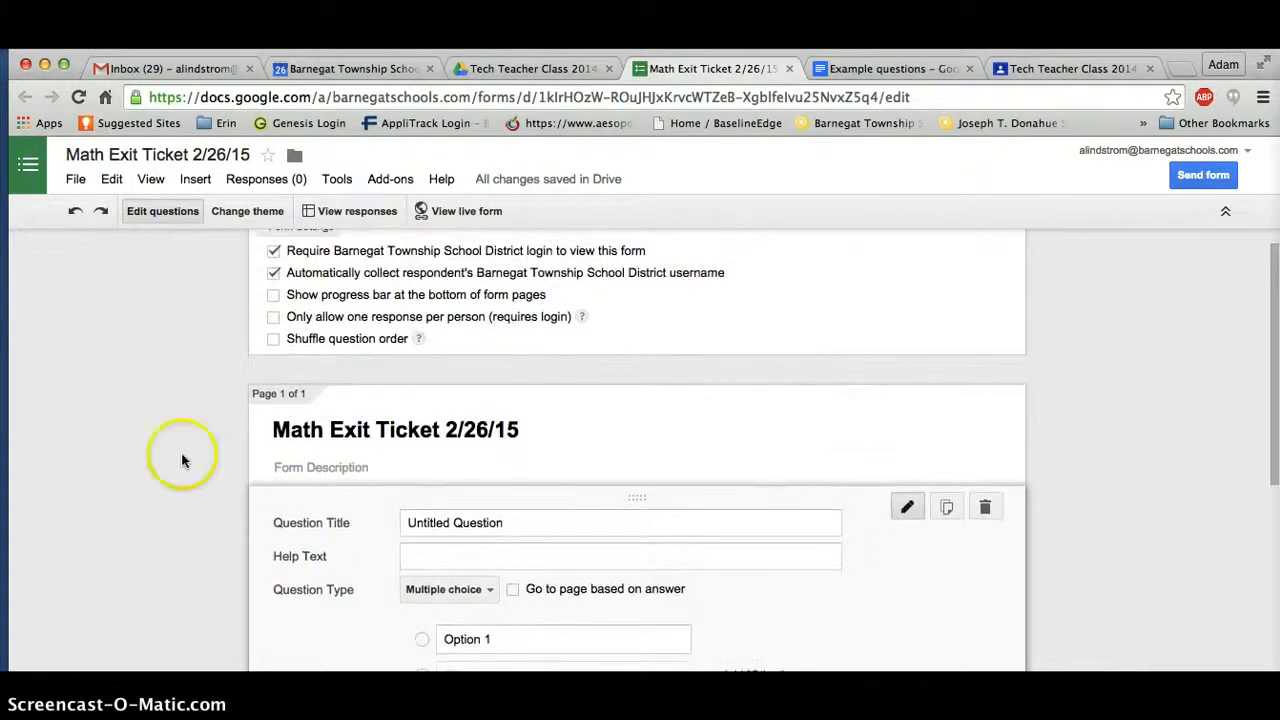
Enter "Word Problems!" as the form description beneath the title.
left_click(290, 425)
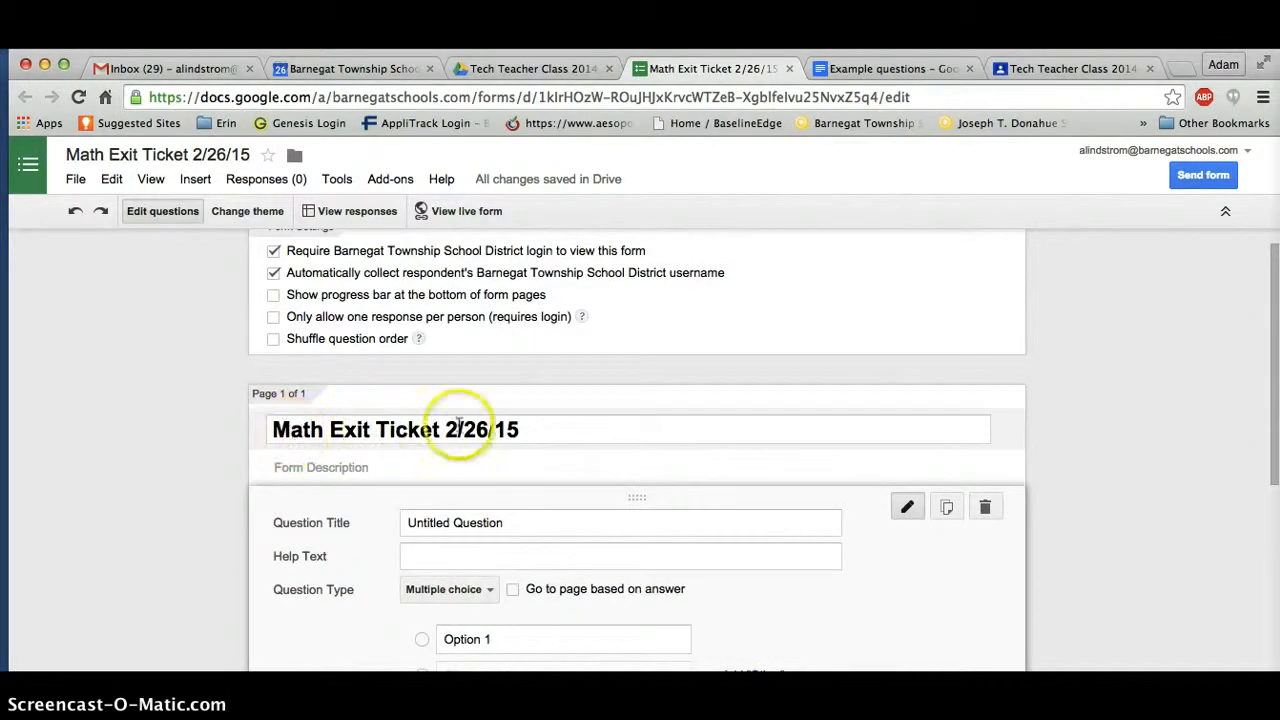
left_click(284, 468)
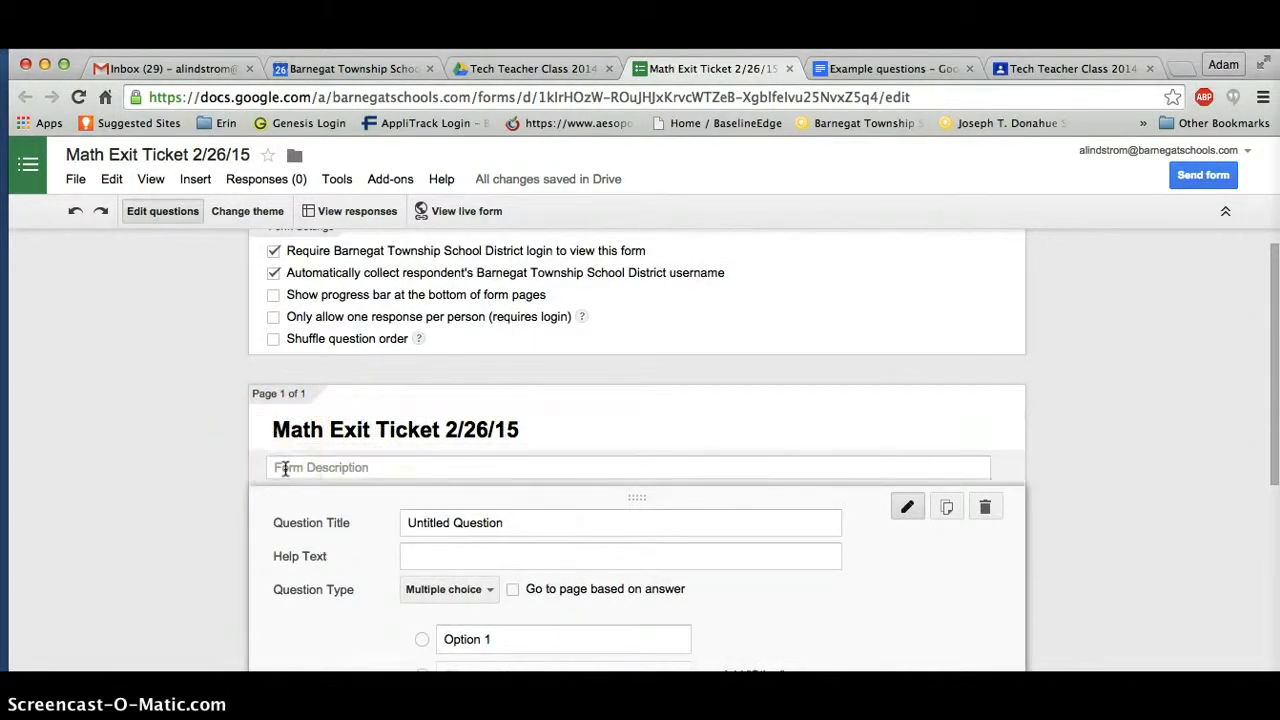
left_click(285, 469)
type("Word Problems!")
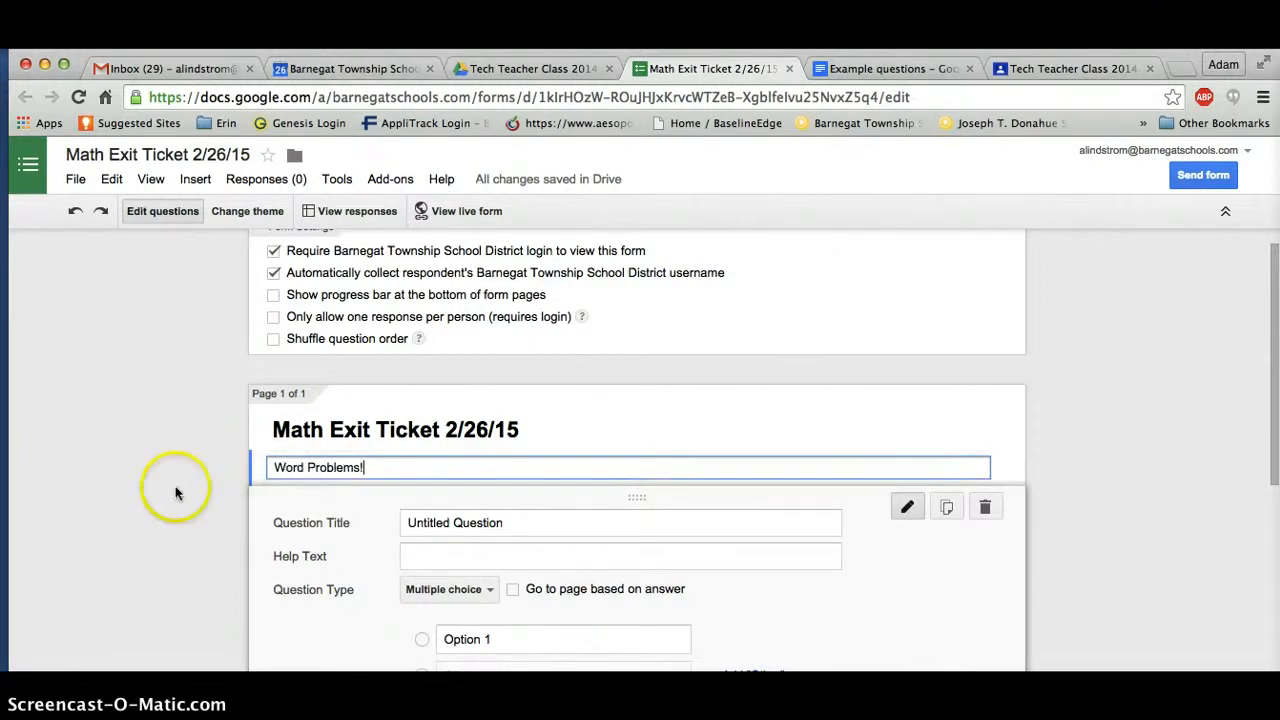
Look through the available question types, keep Multiple choice for the first question, and expand its advanced settings.
scroll(134, 491, "down", 3)
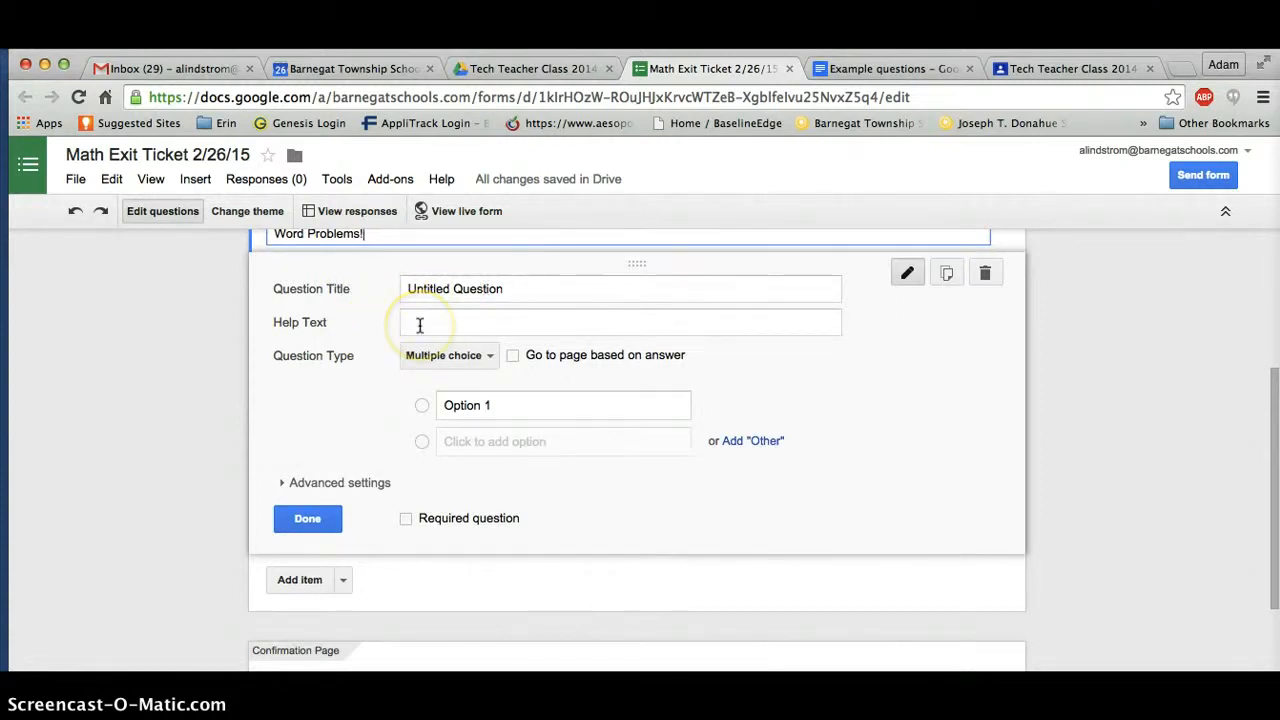
left_click(485, 358)
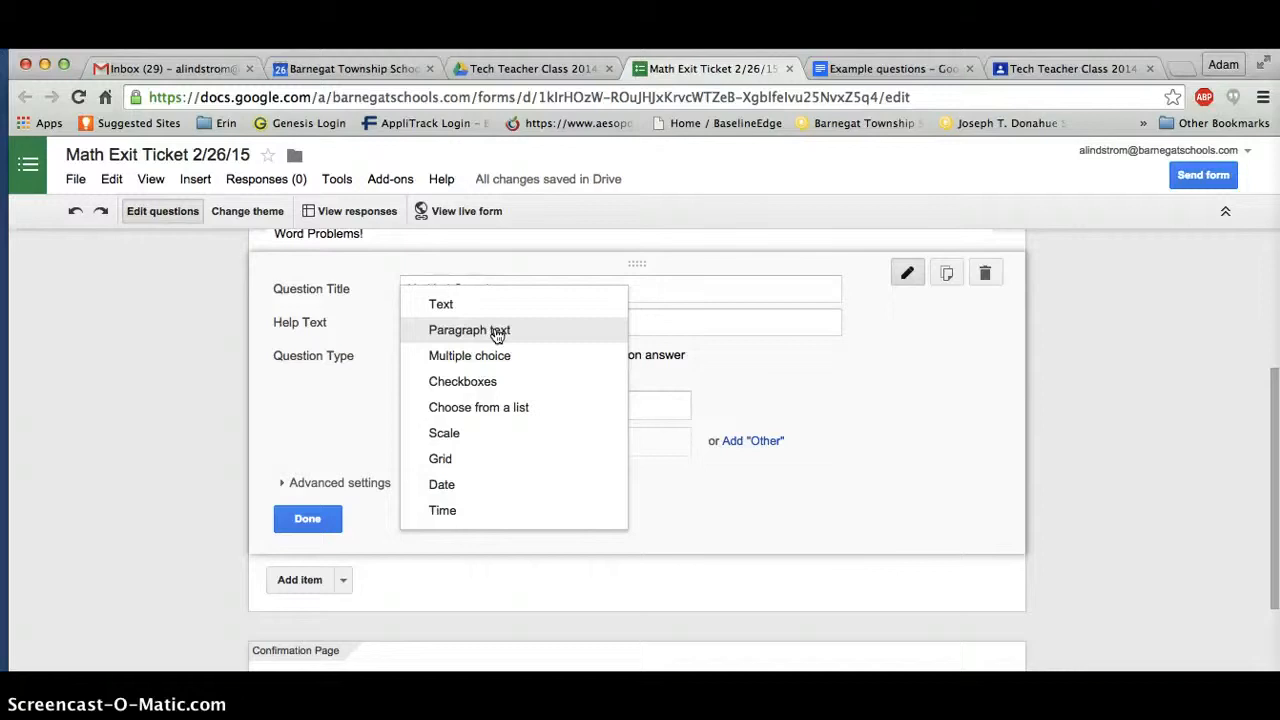
left_click_drag(488, 360, 280, 435)
left_click(315, 483)
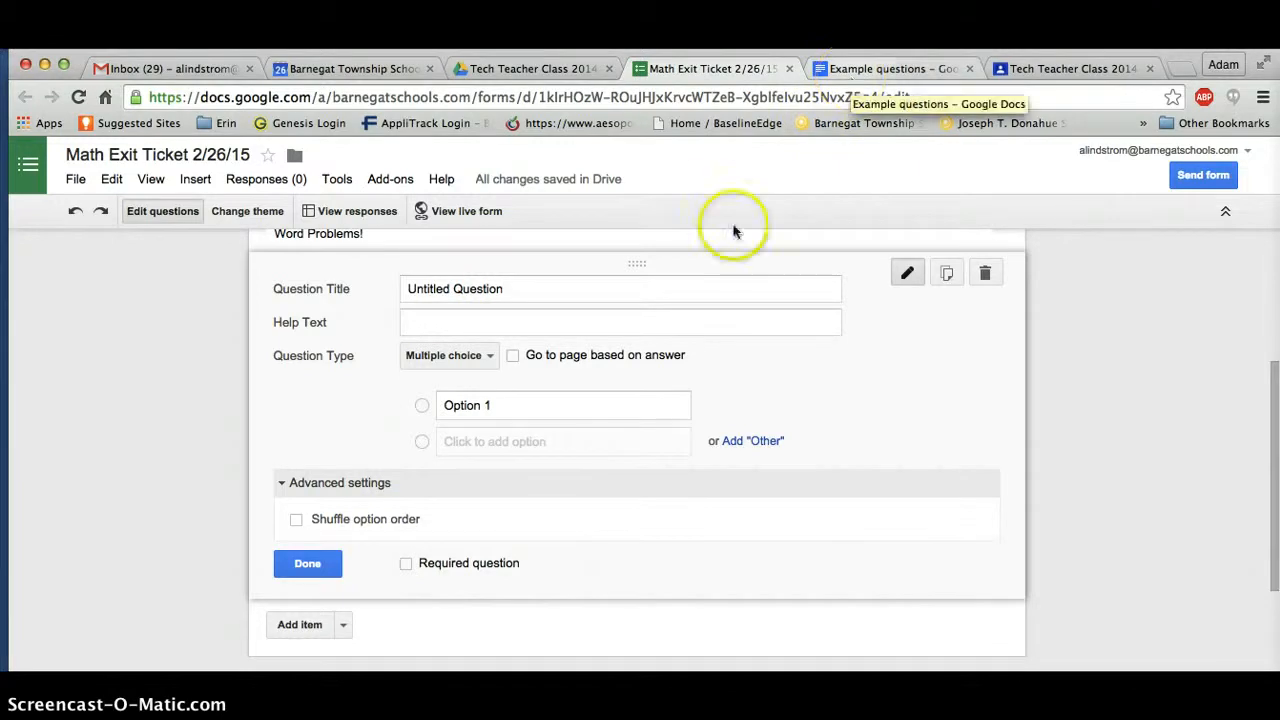
scroll(643, 400, "up", 2)
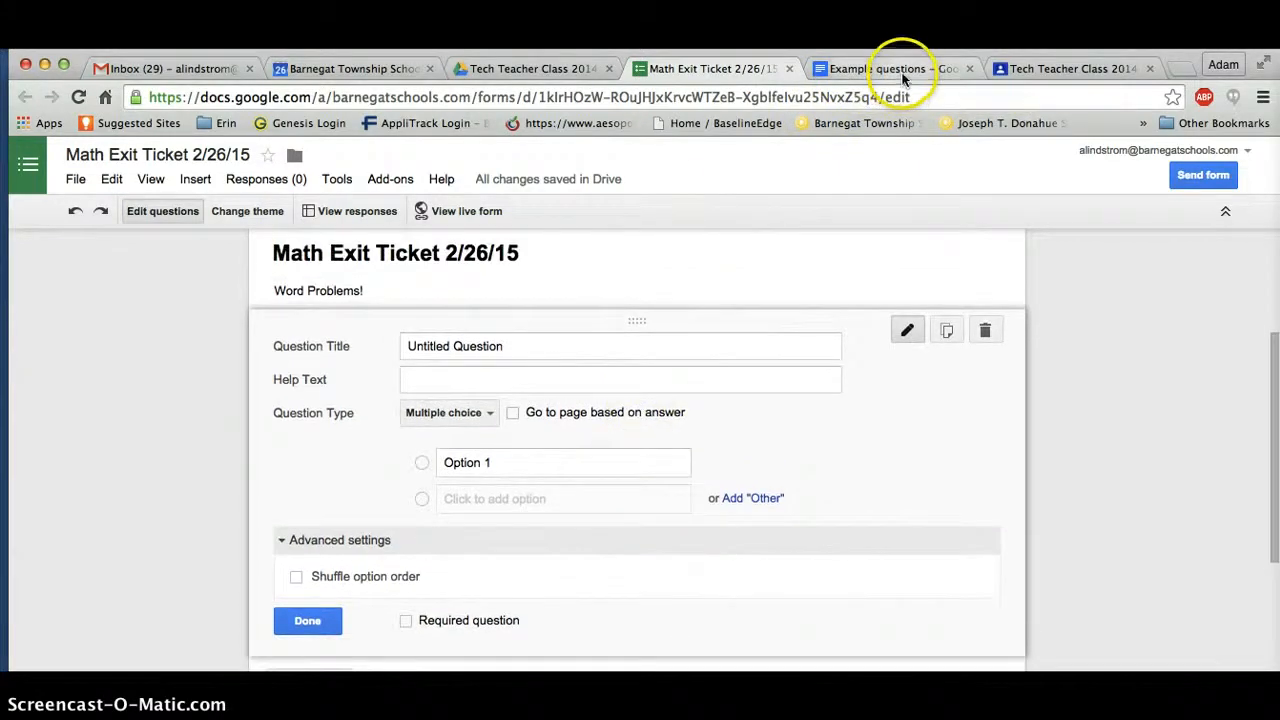
Copy the tablet and laptop cost word problem from the Example questions document into the first question's title.
left_click(900, 70)
scroll(460, 445, "down", 3)
left_click(385, 443)
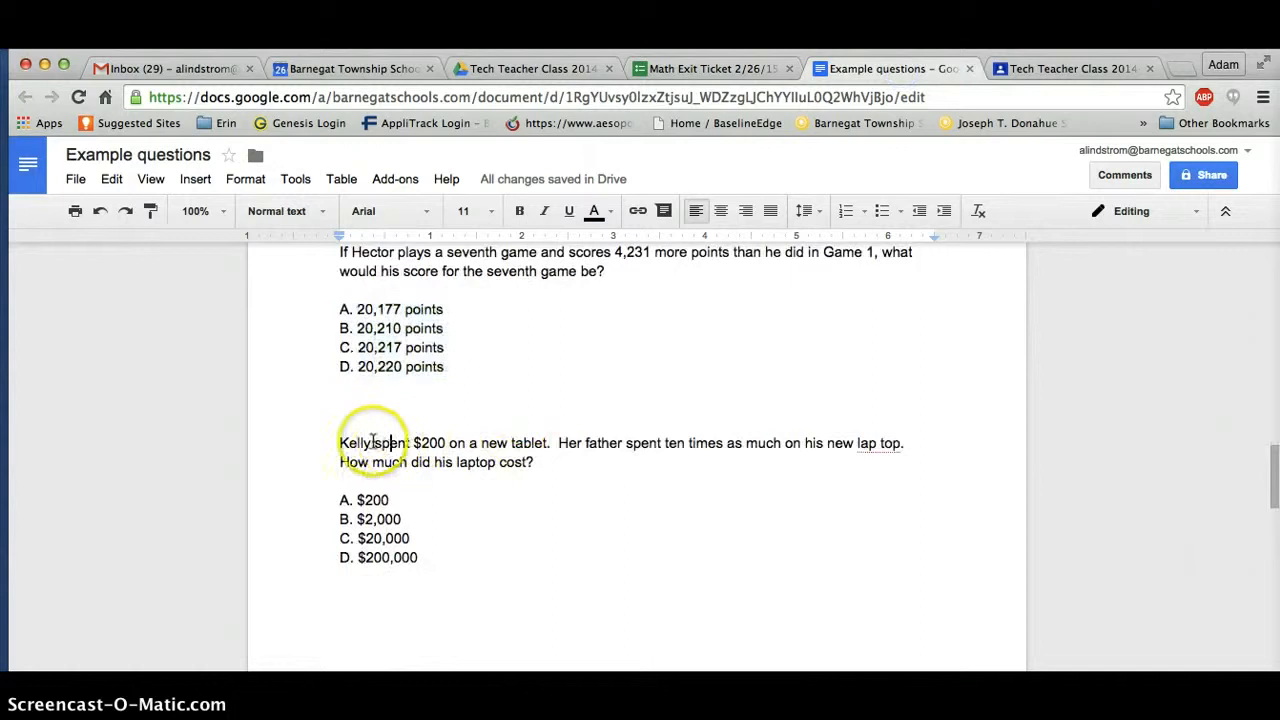
triple_click(413, 443)
key("ctrl+c")
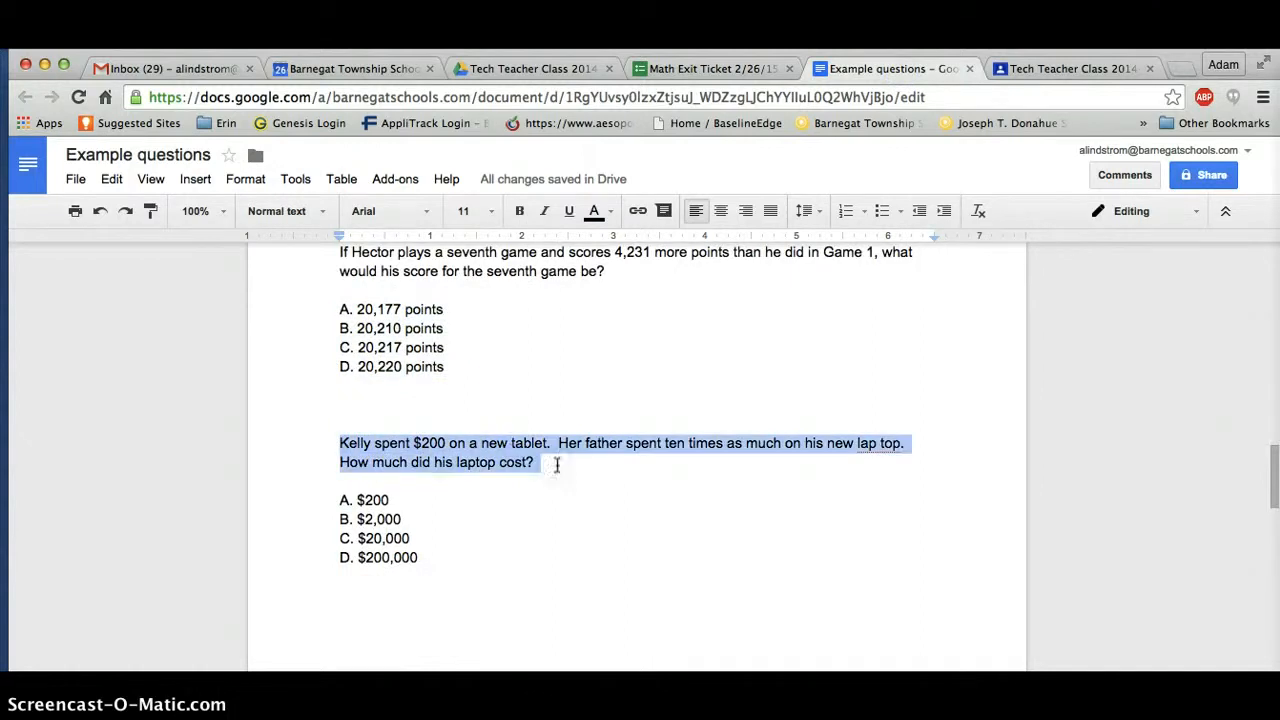
left_click(685, 68)
triple_click(520, 348)
key("ctrl+v")
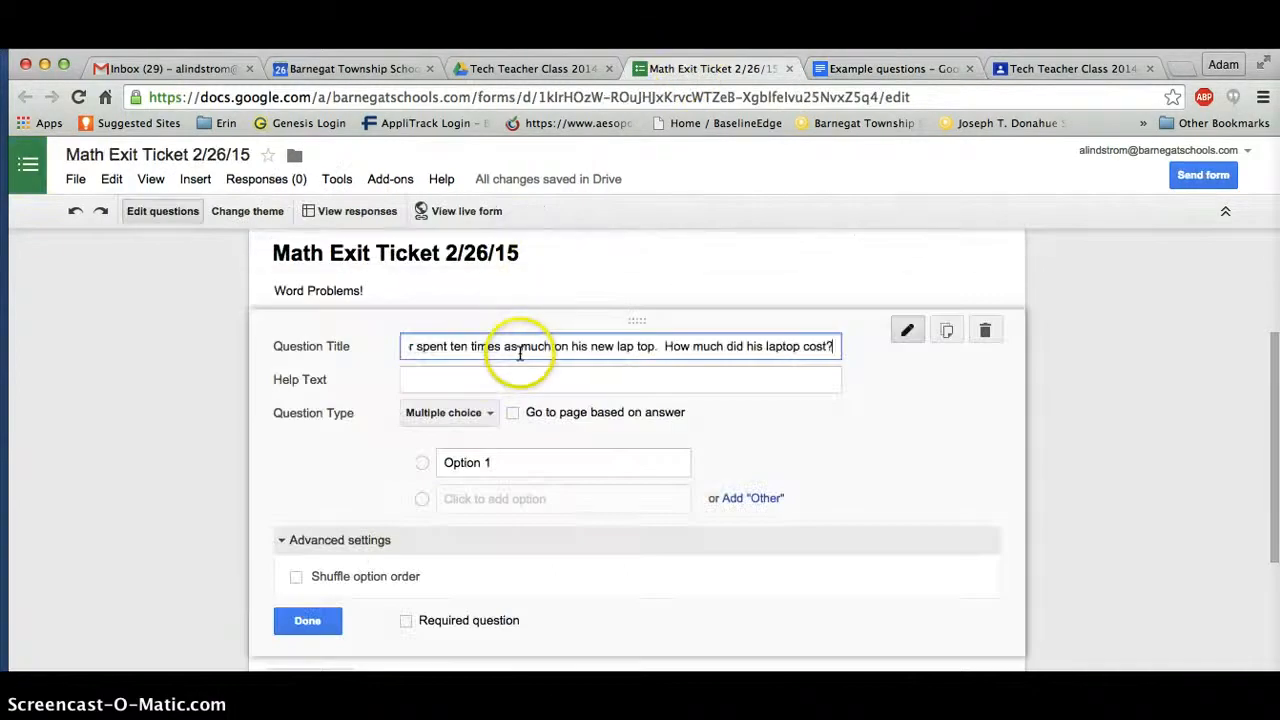
Copy the choices A. $200, B. $2,000, C. $20,000 and D. $200,000 from Example questions into the question's answer options.
left_click(870, 68)
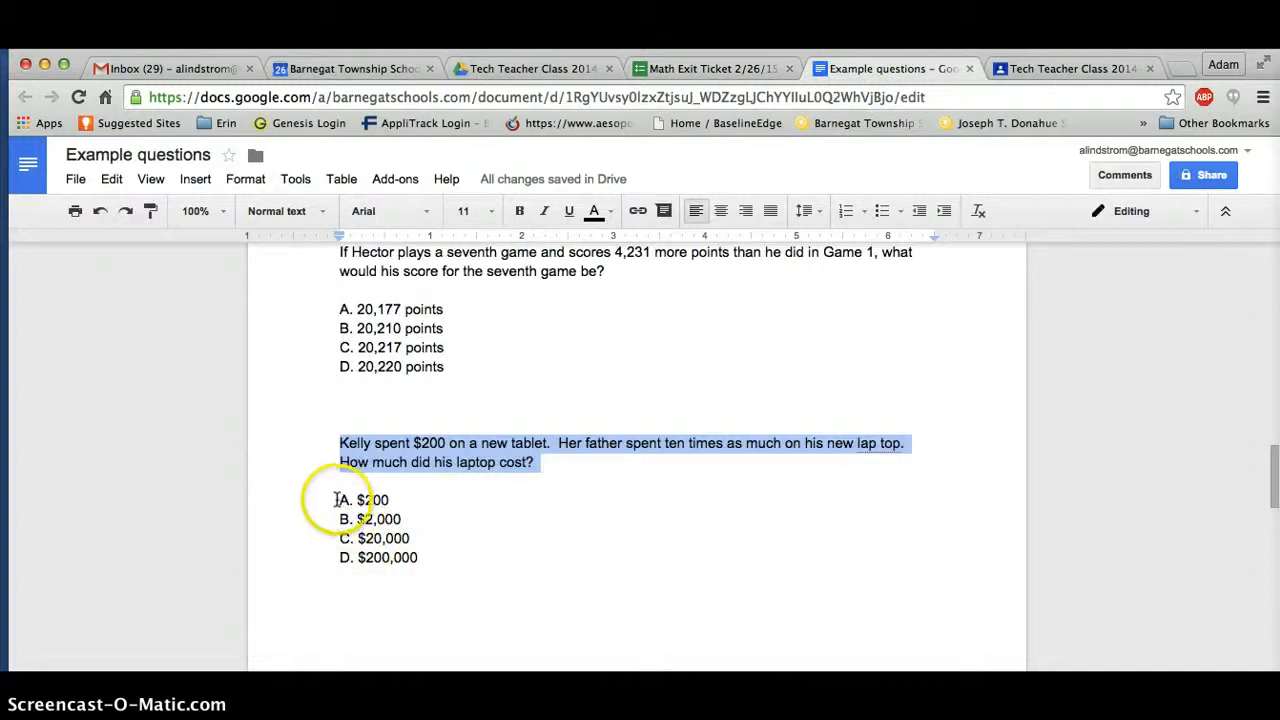
left_click_drag(339, 500, 423, 557)
key("ctrl+c")
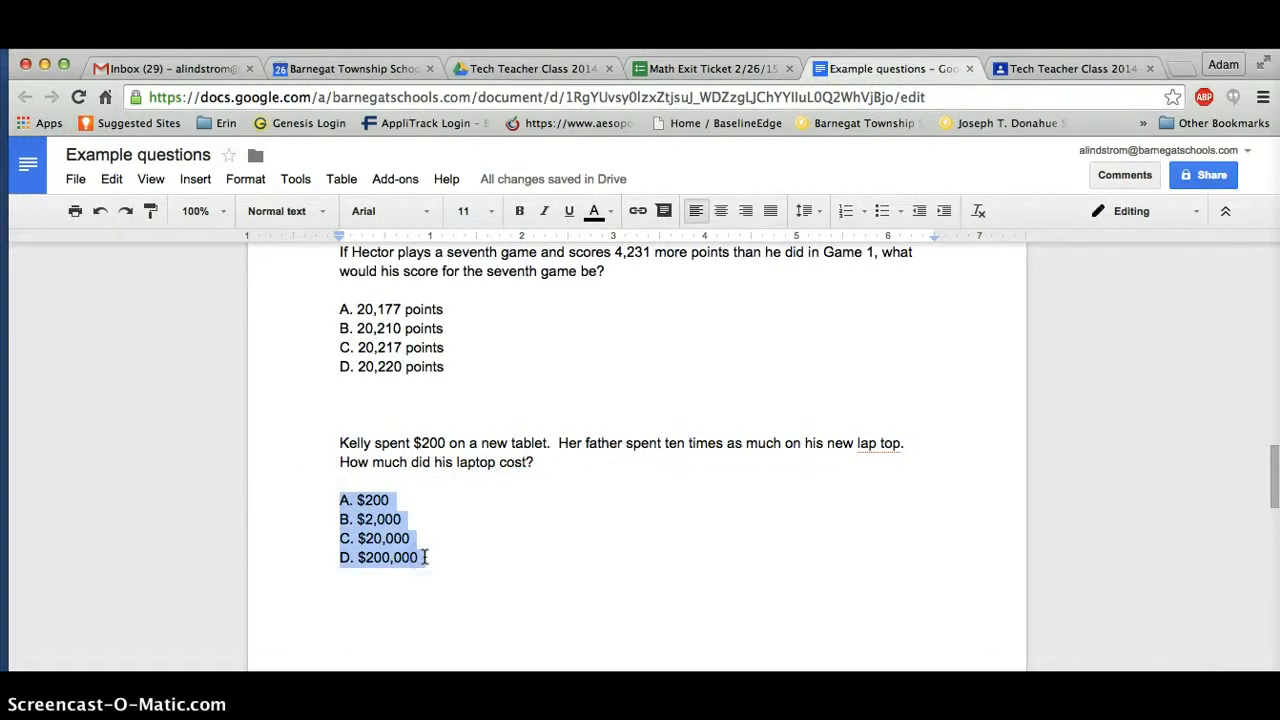
left_click(707, 70)
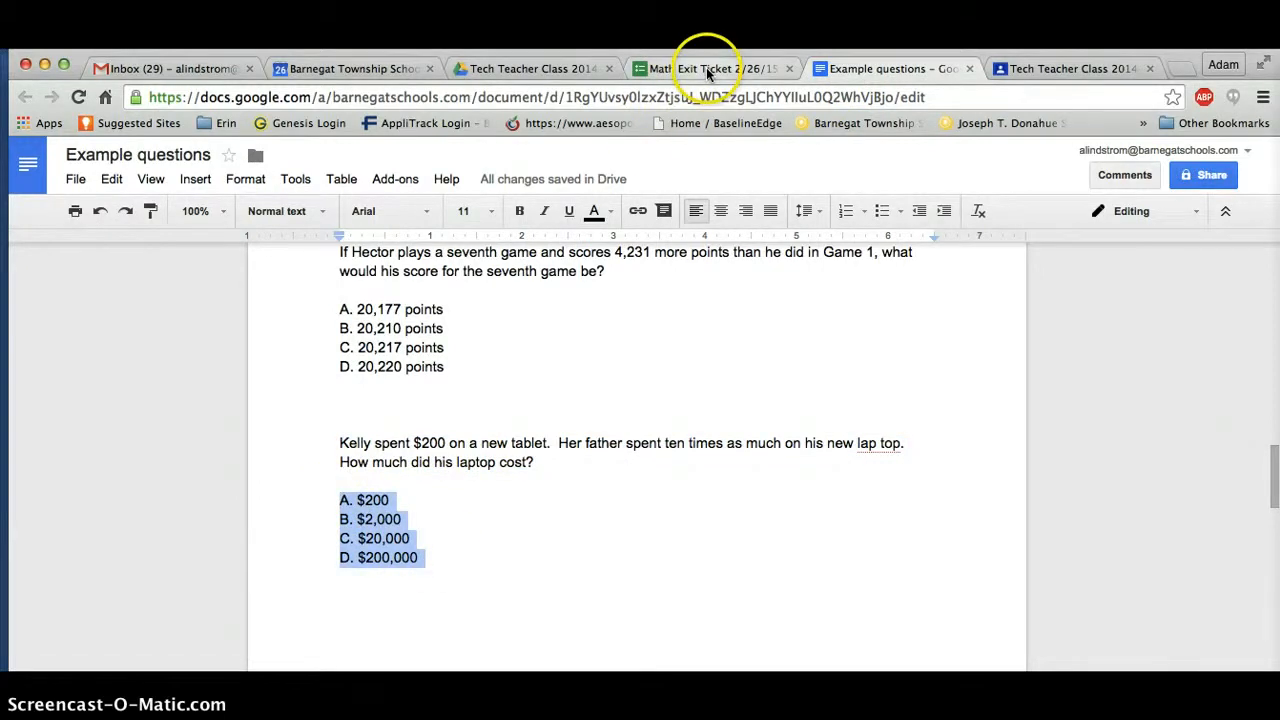
left_click(706, 67)
scroll(437, 420, "down", 1)
left_click(437, 420)
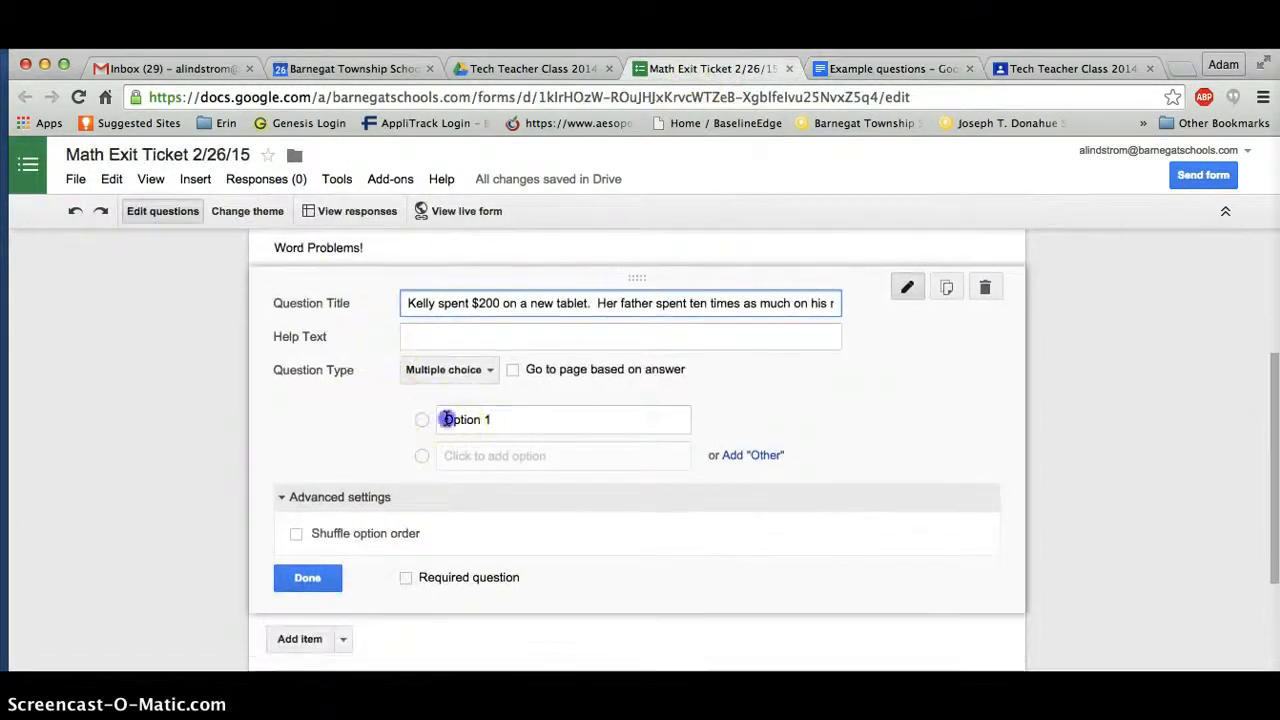
key("ctrl+v")
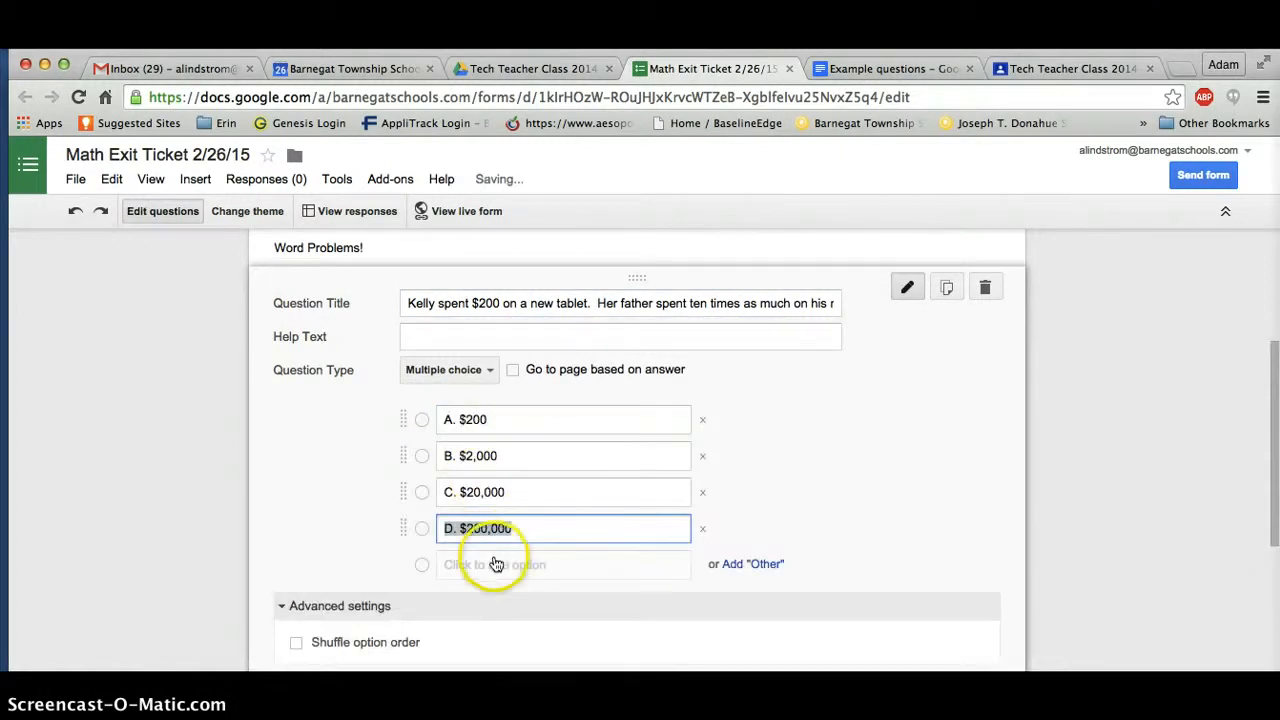
Try adding an "Other" answer choice to the laptop question and remove it.
scroll(326, 536, "down", 1)
scroll(326, 536, "down", 2)
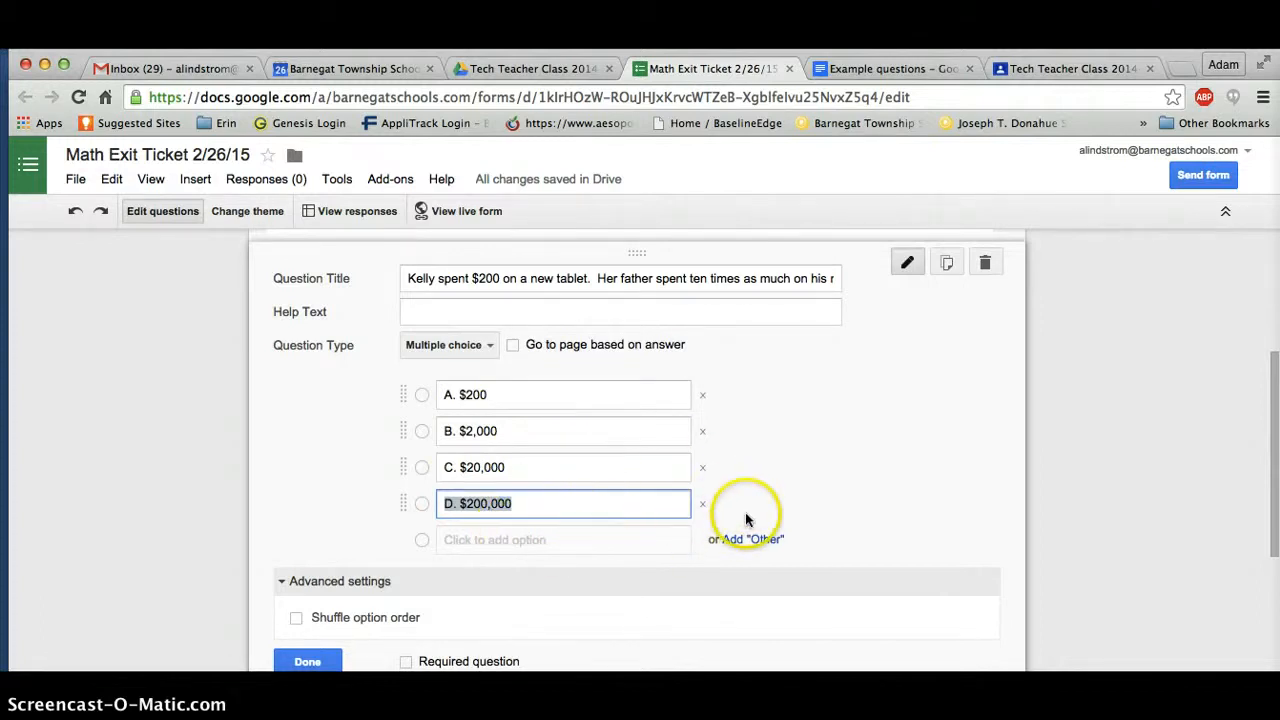
scroll(741, 524, "down", 2)
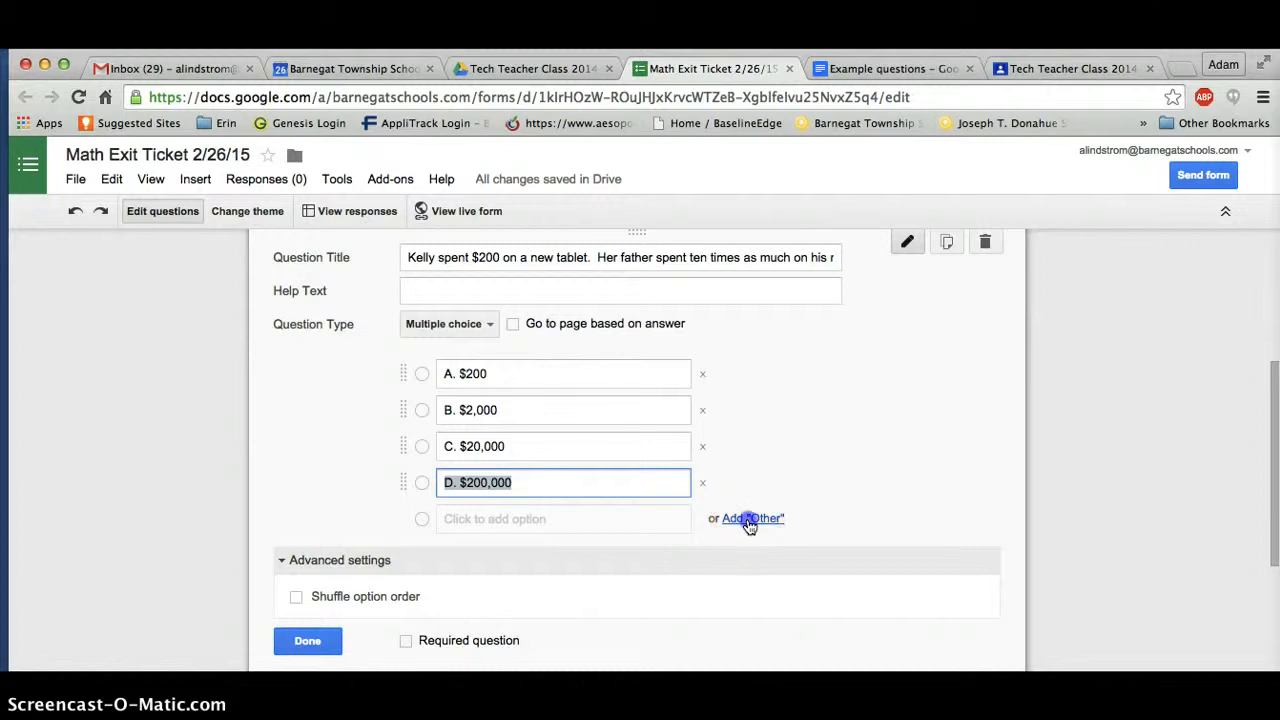
left_click(750, 519)
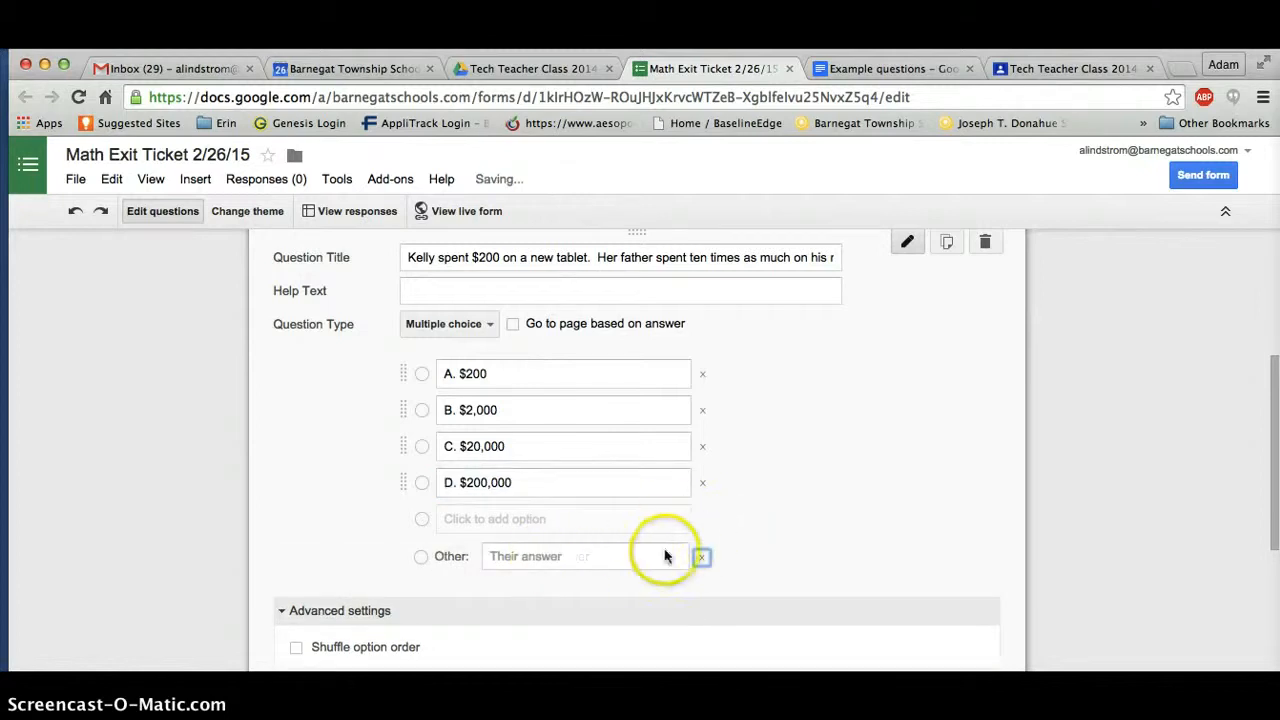
left_click(702, 560)
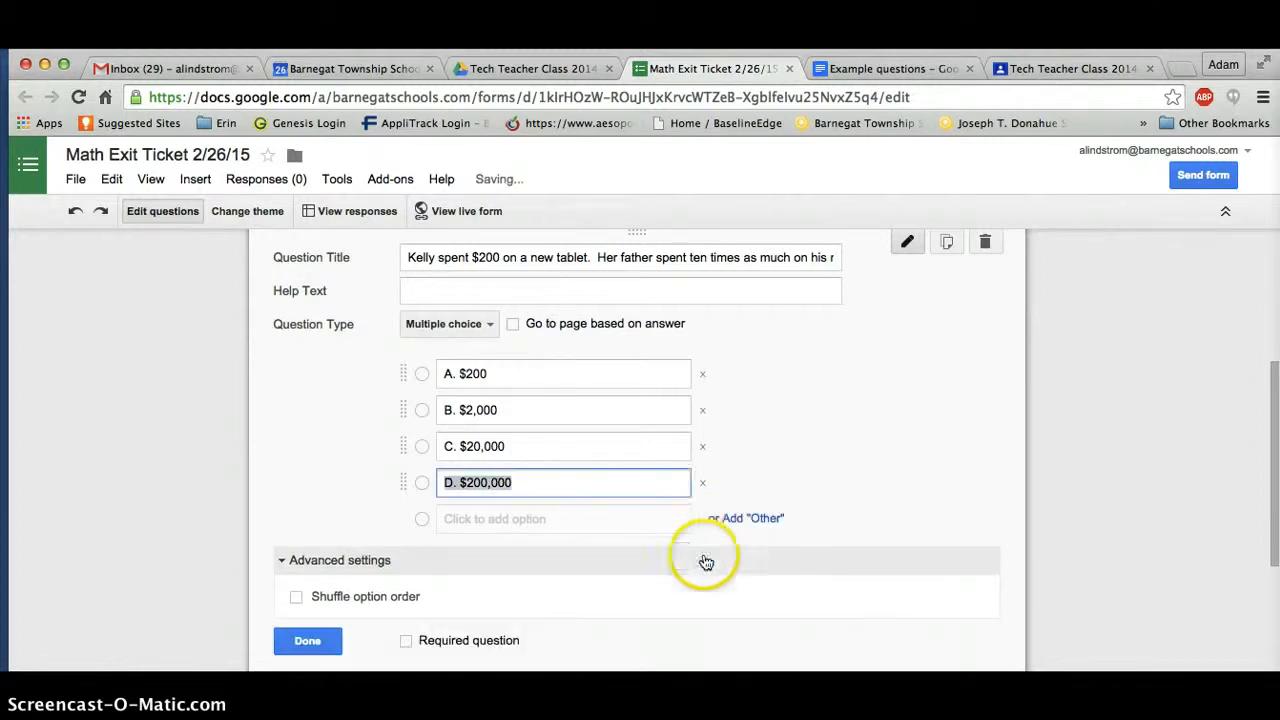
Try adding two extra answer options below D. $200,000 and delete both.
left_click(577, 519)
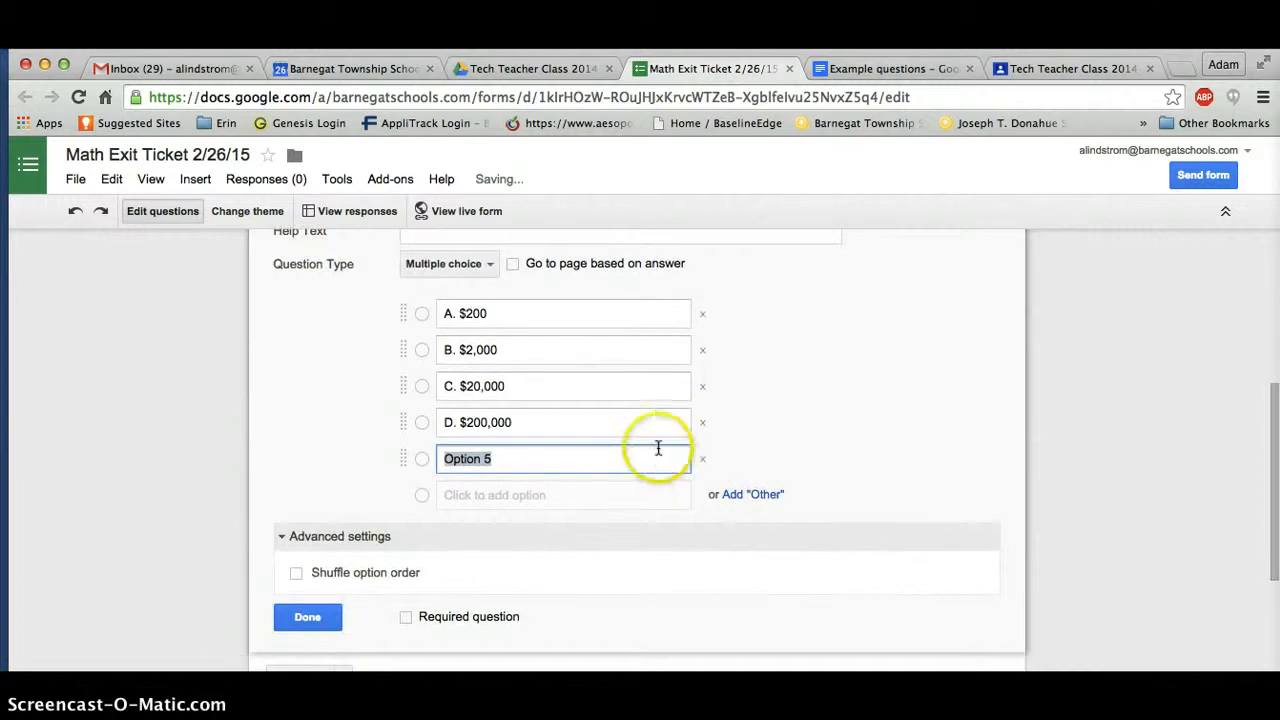
left_click(634, 495)
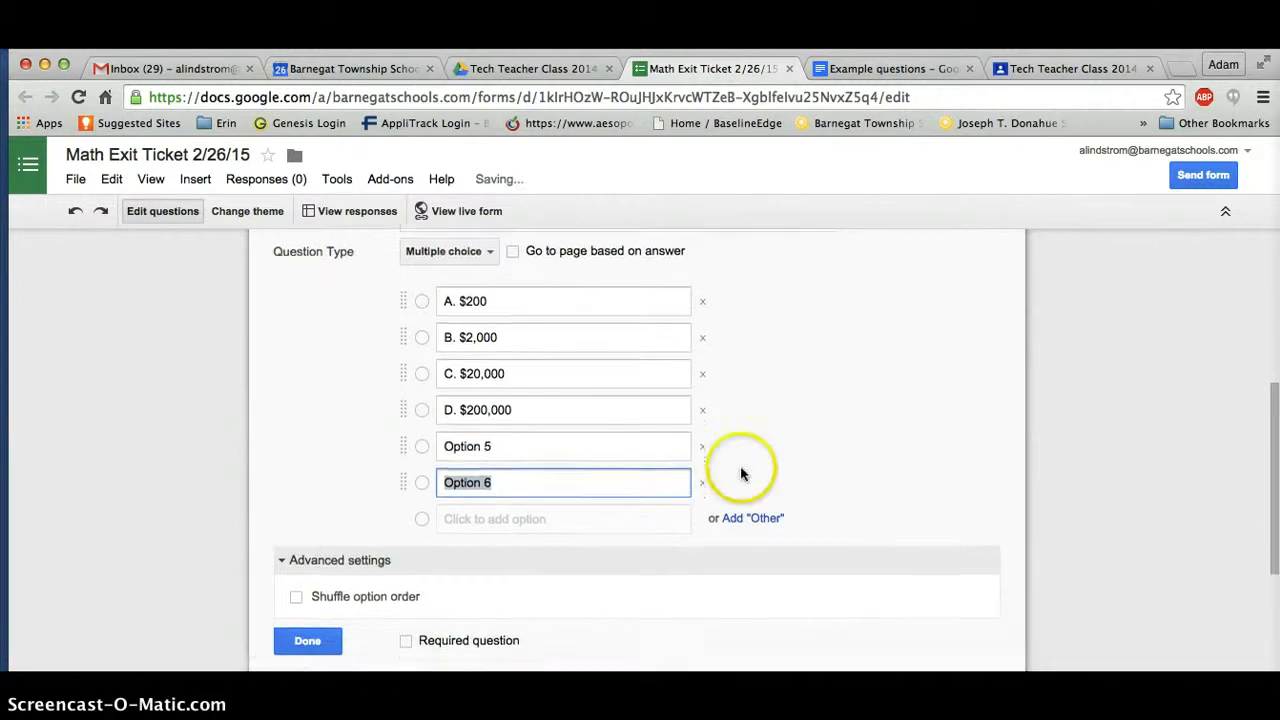
left_click(704, 436)
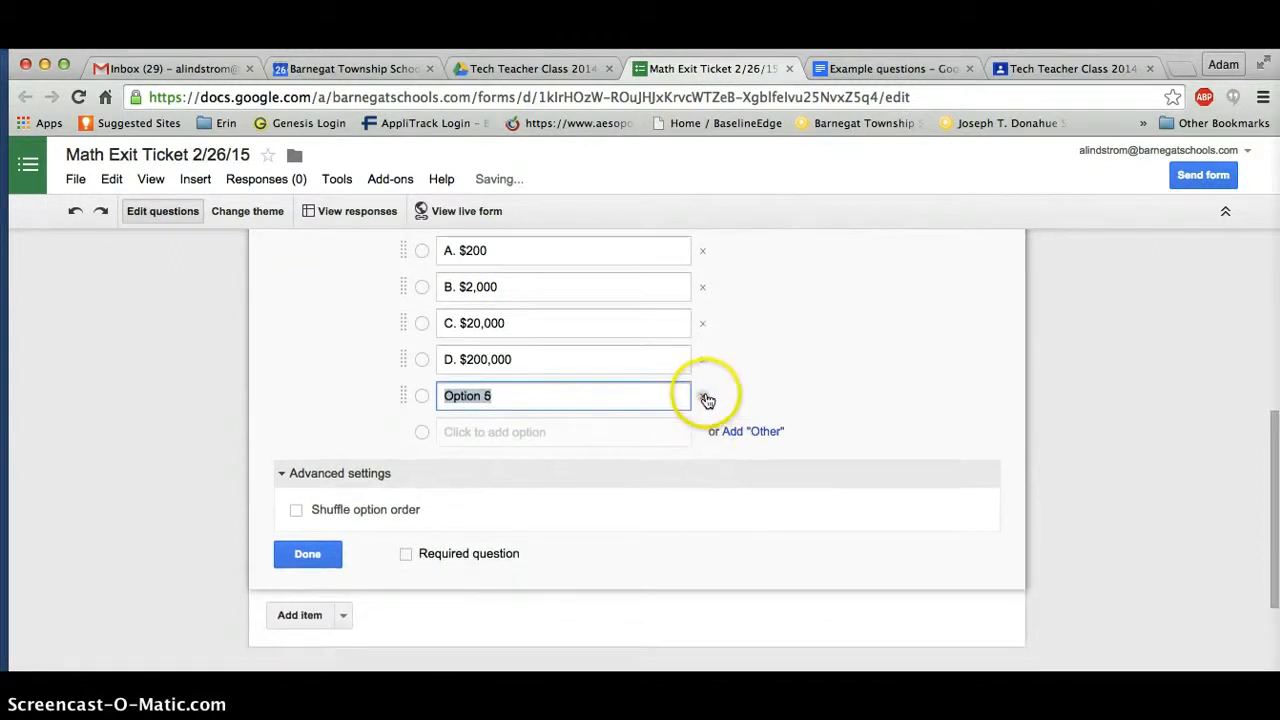
left_click(704, 396)
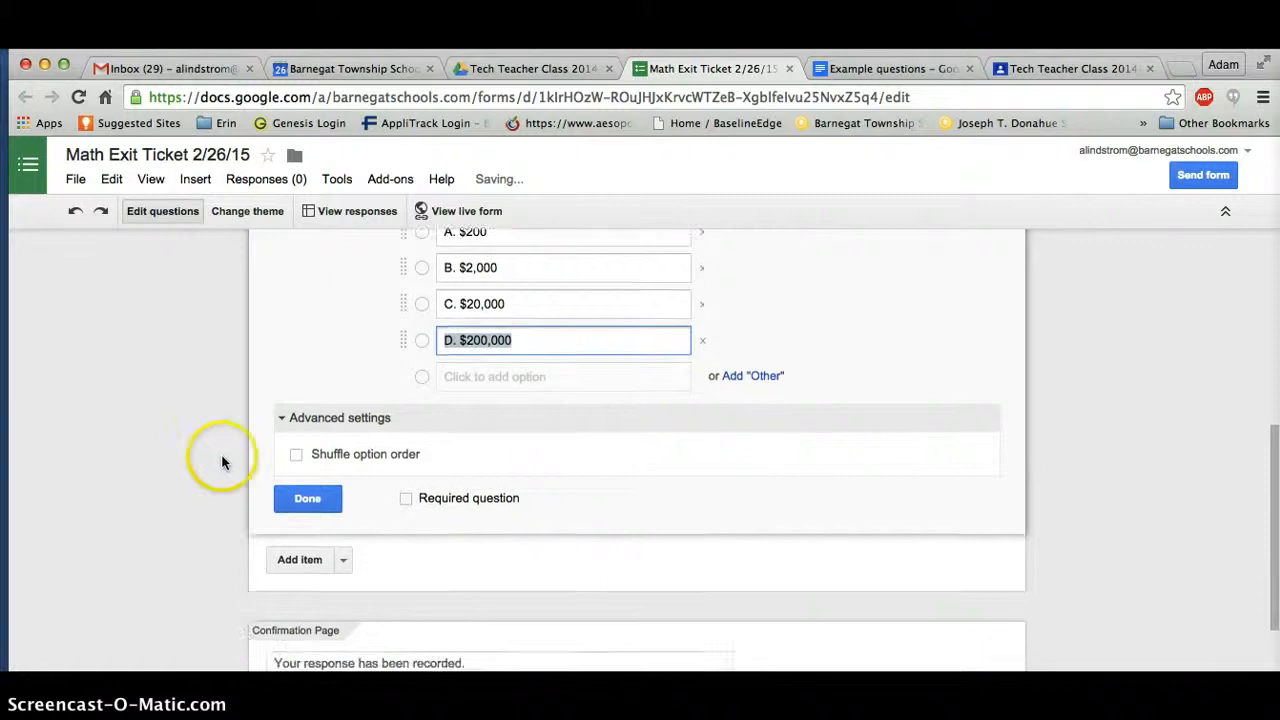
Finish editing the laptop cost question.
left_click(289, 492)
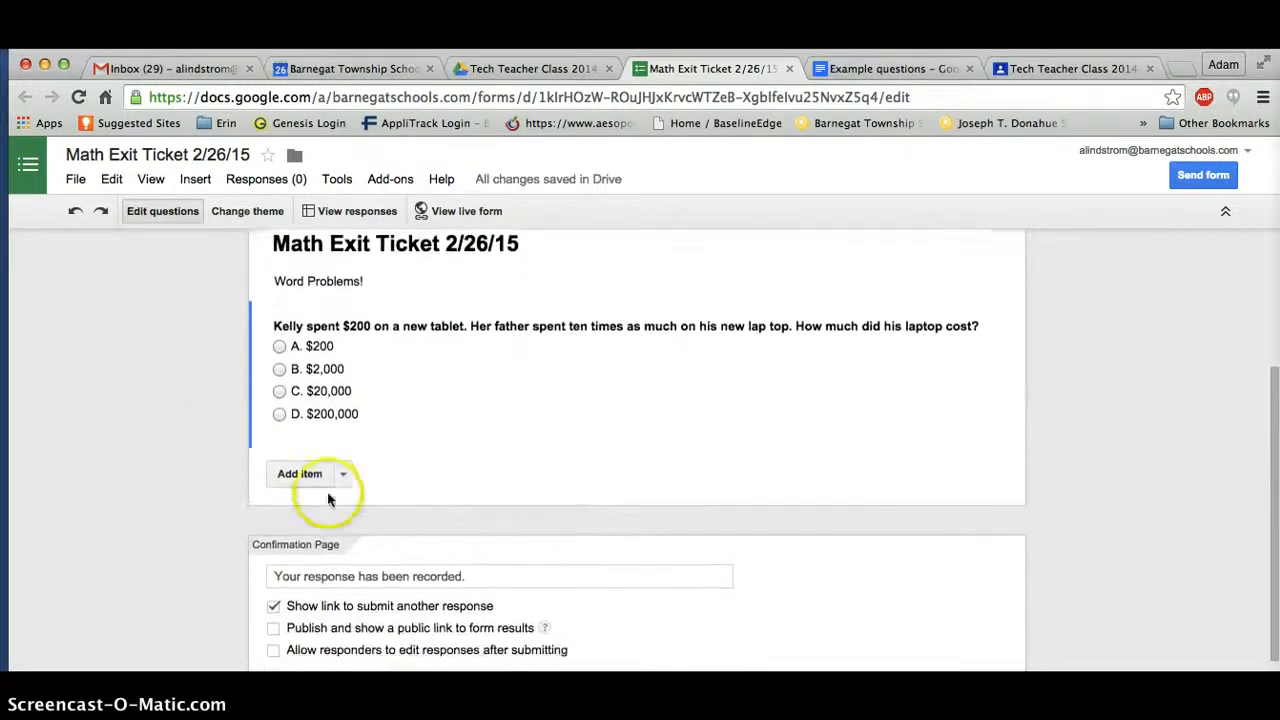
Insert the Desktop image Screen Shot 2015-02-26 at 9.44.20 AM below the laptop question and title it "Use the table below to answer question #2.".
left_click(341, 478)
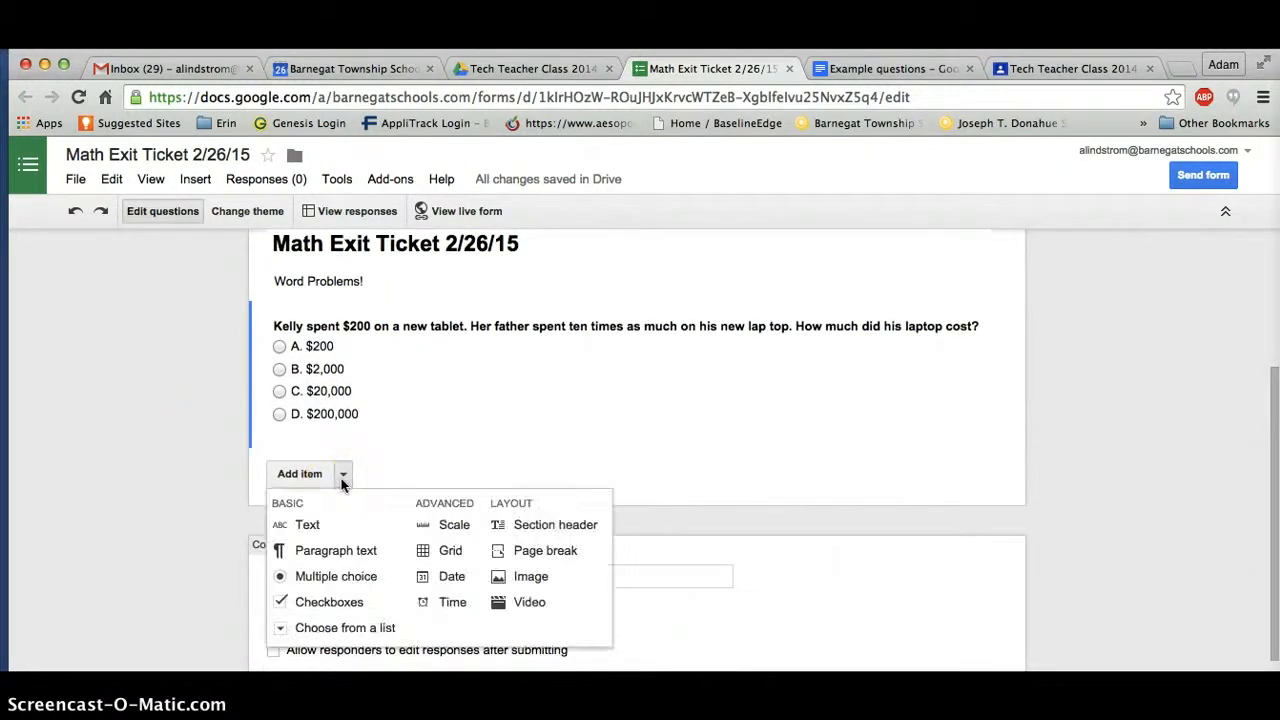
left_click(332, 558)
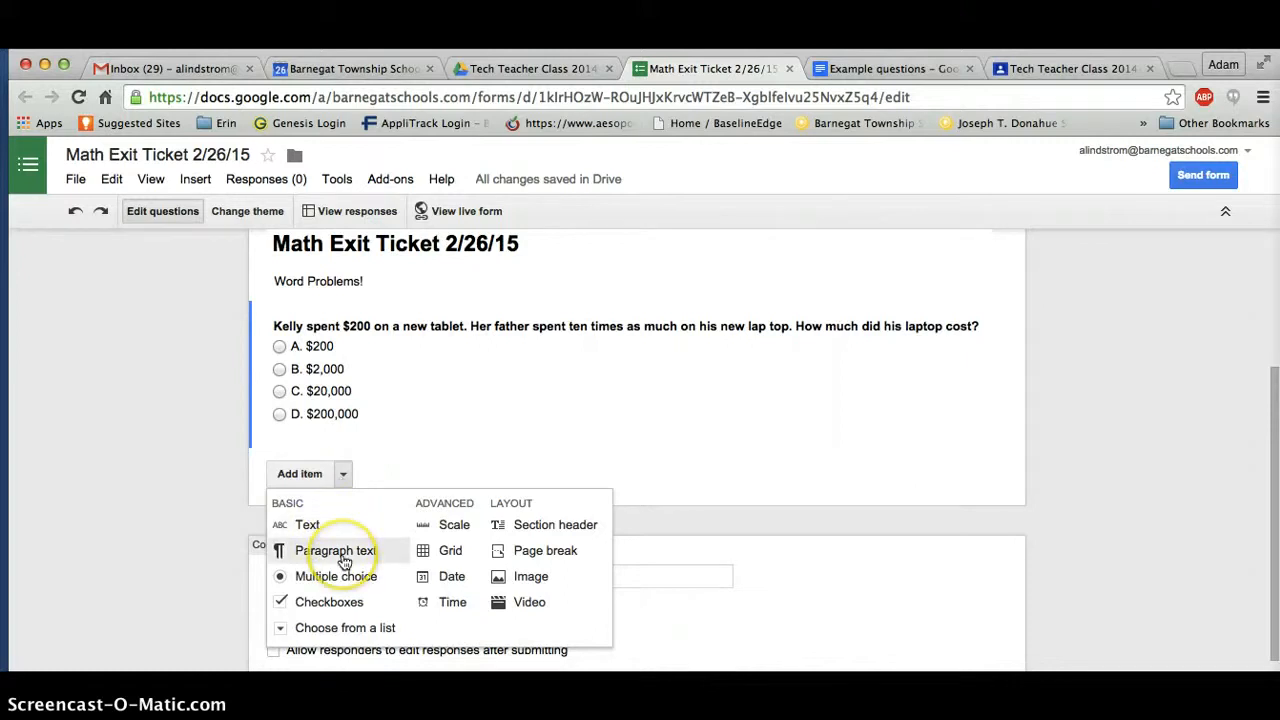
left_click(516, 578)
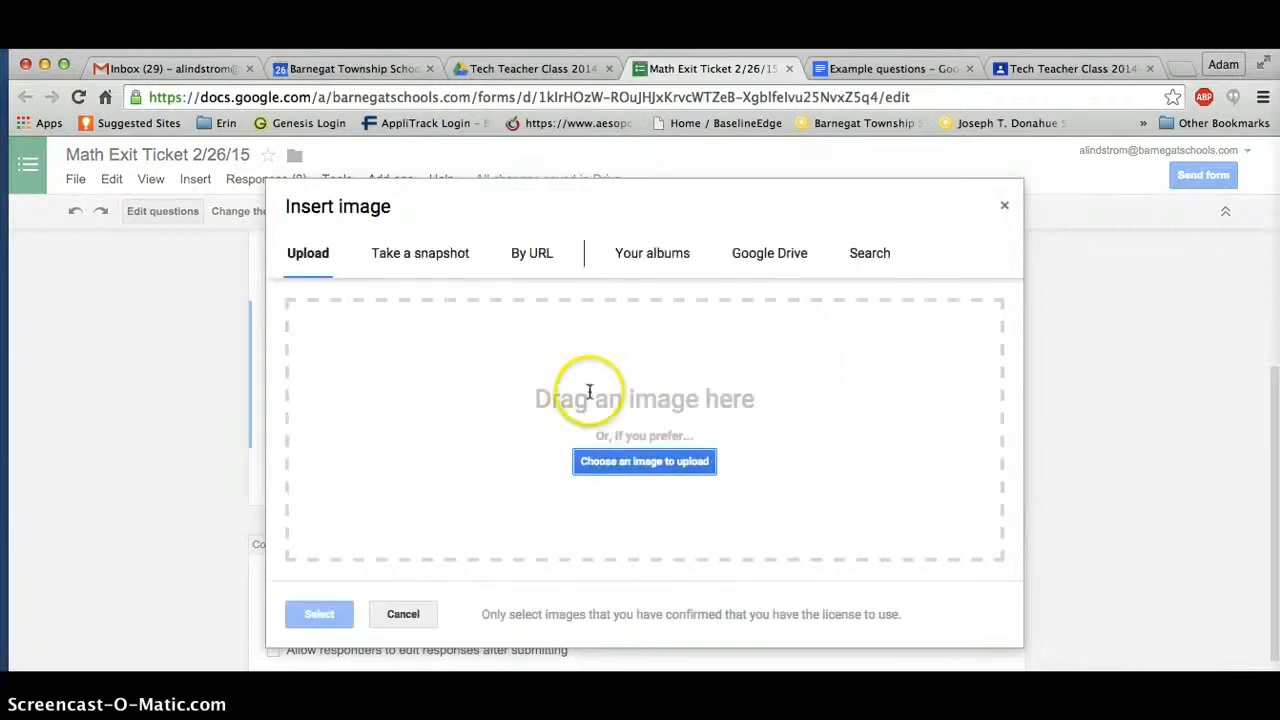
left_click(618, 463)
left_click(307, 262)
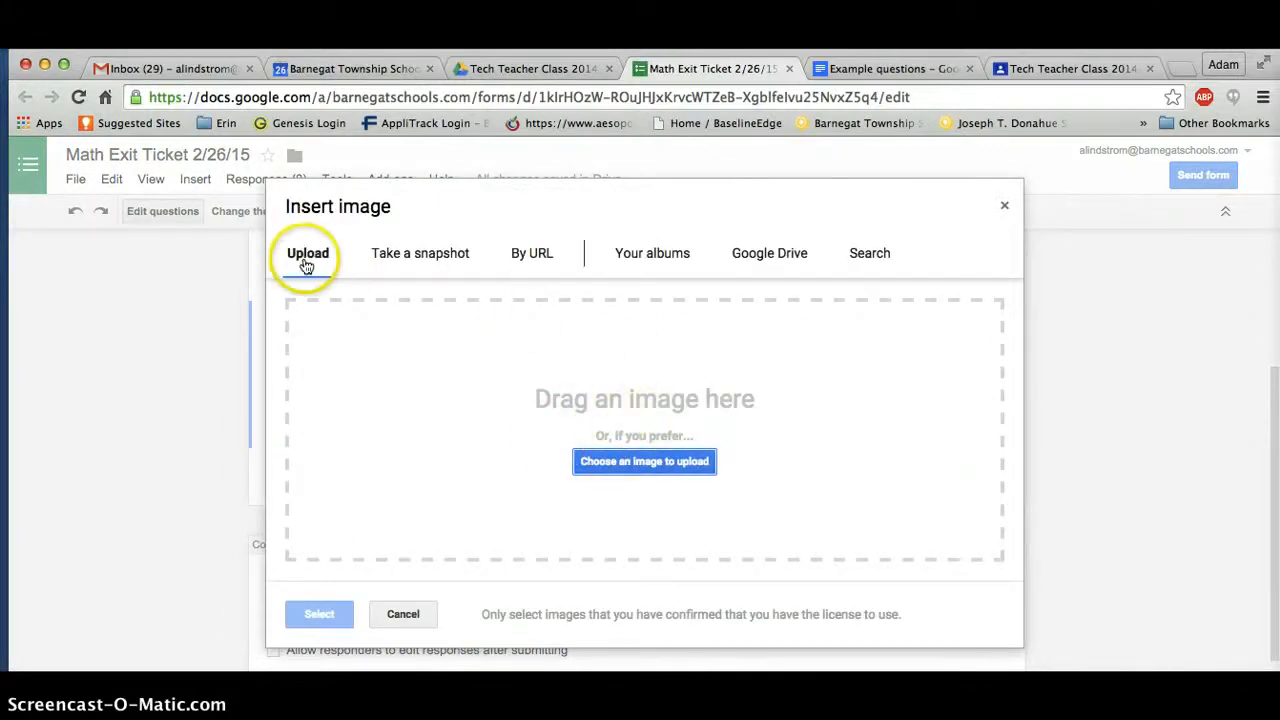
left_click(603, 465)
left_click(240, 256)
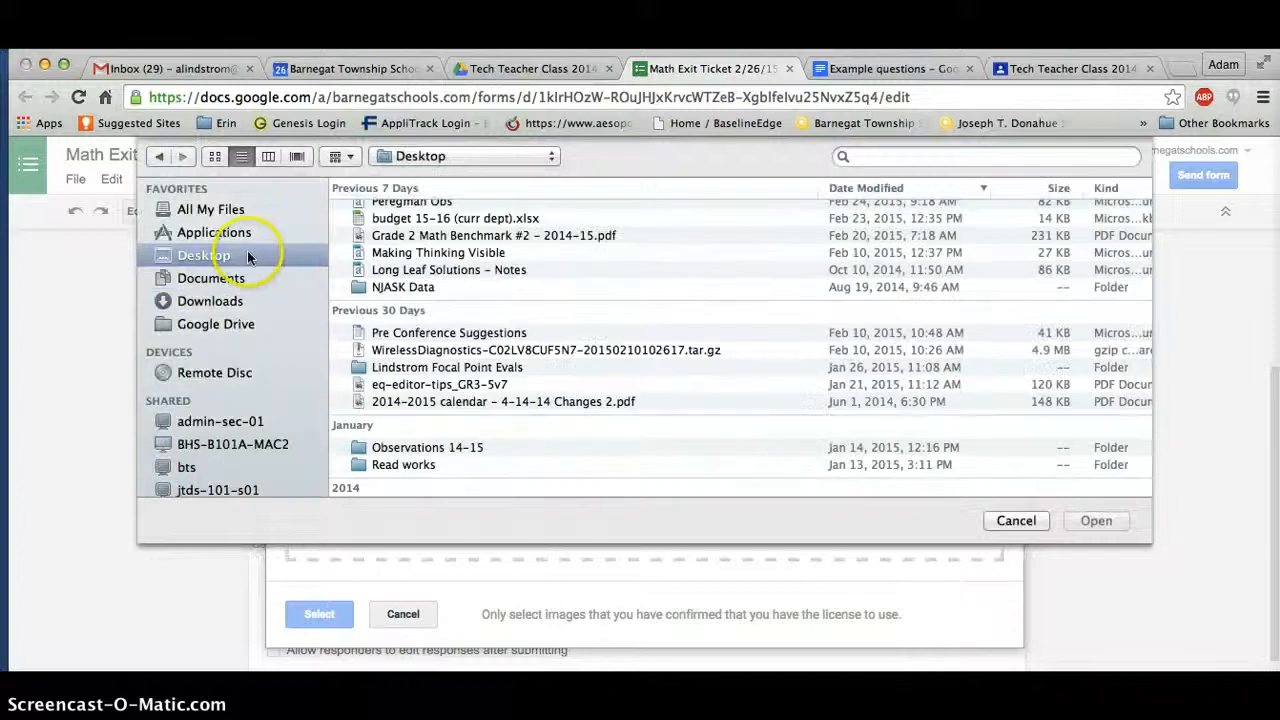
scroll(350, 300, "up", 3)
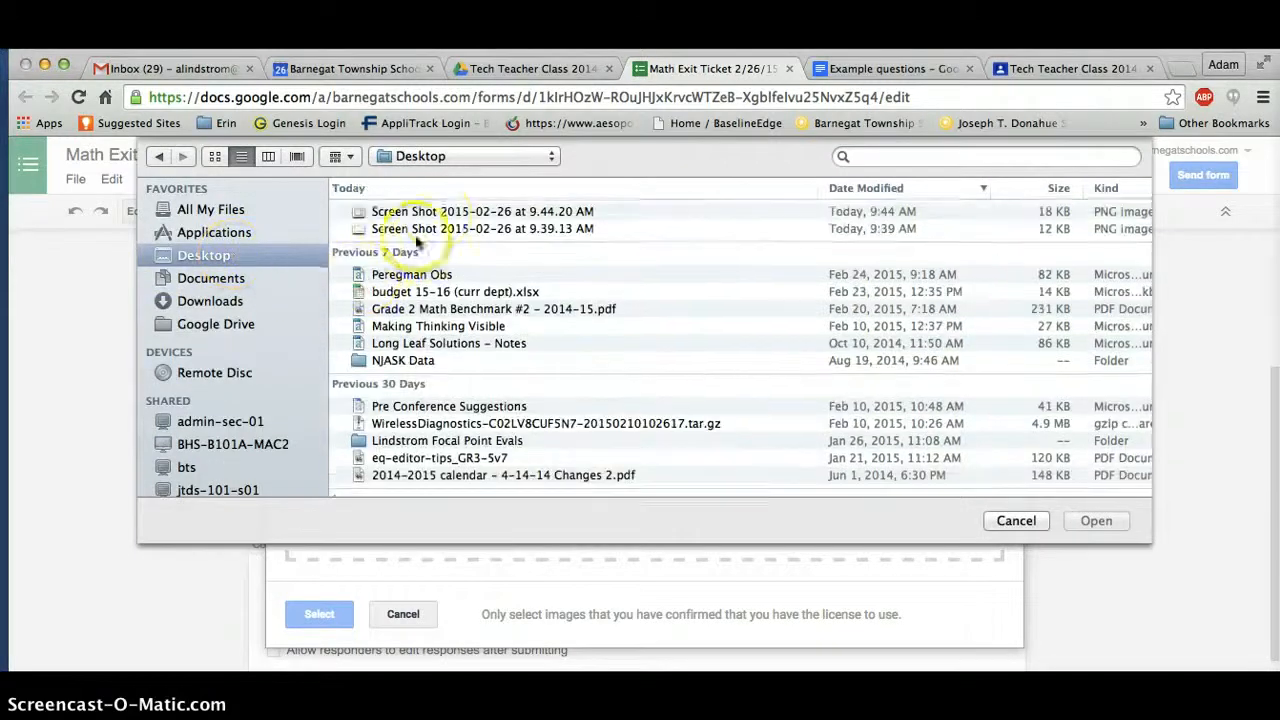
left_click(438, 214)
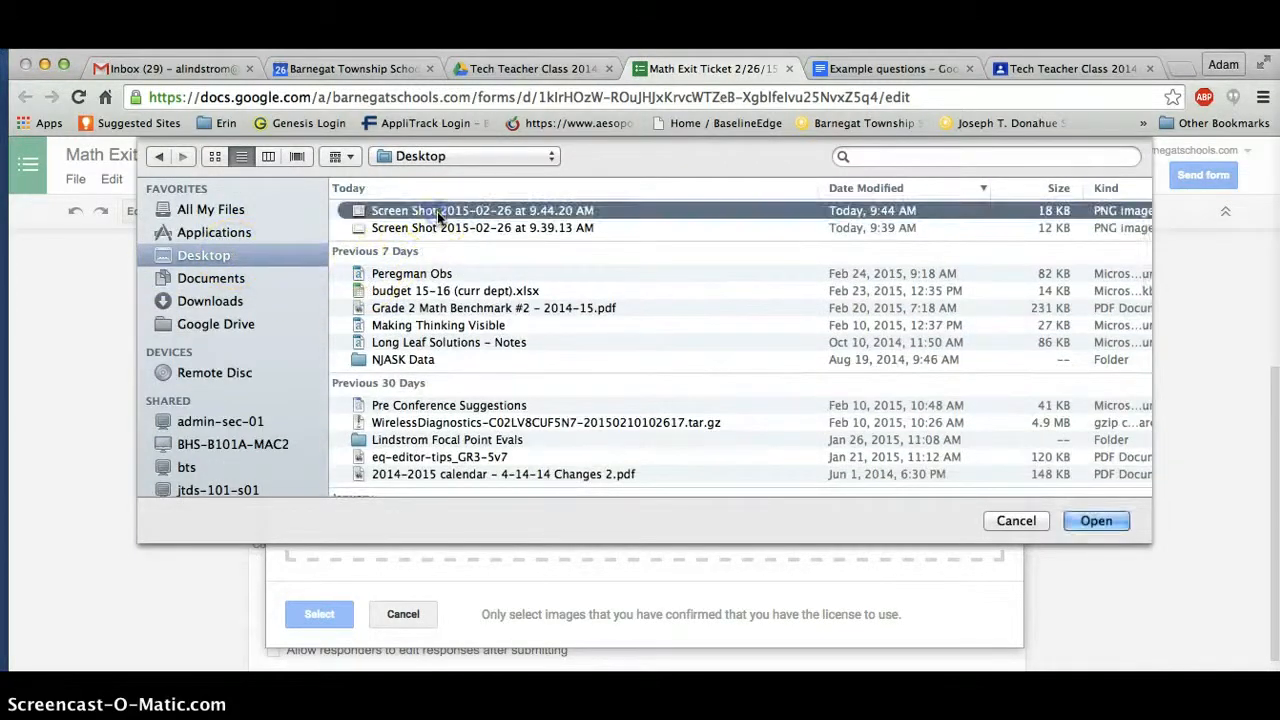
left_click(1096, 521)
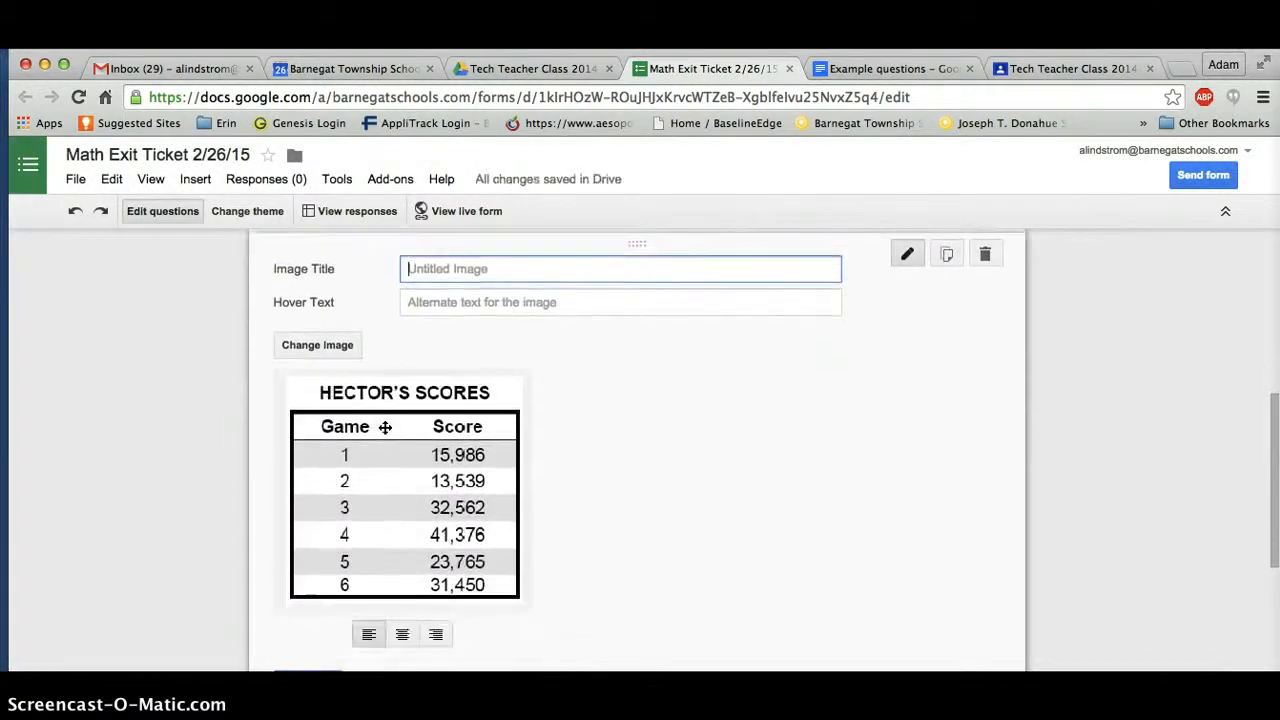
type("U")
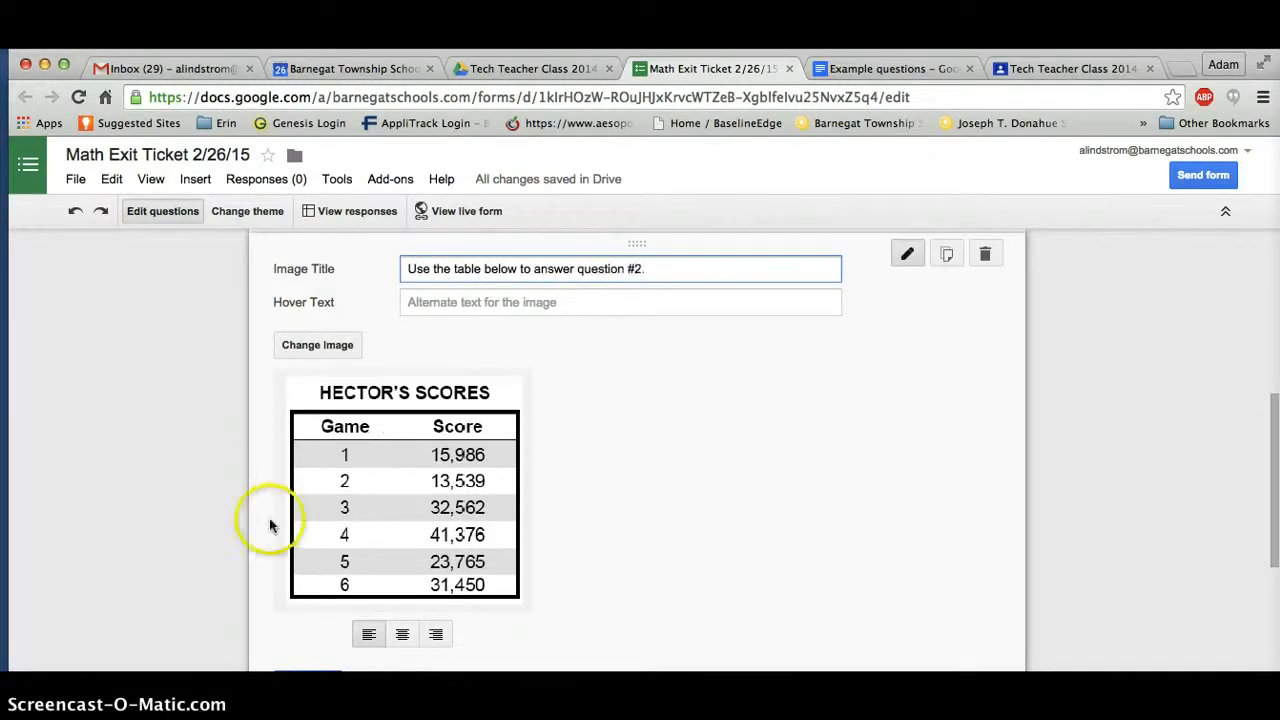
Try center and right alignment on the Hector's Scores image and restore left alignment.
scroll(226, 454, "down", 2)
left_click(406, 520)
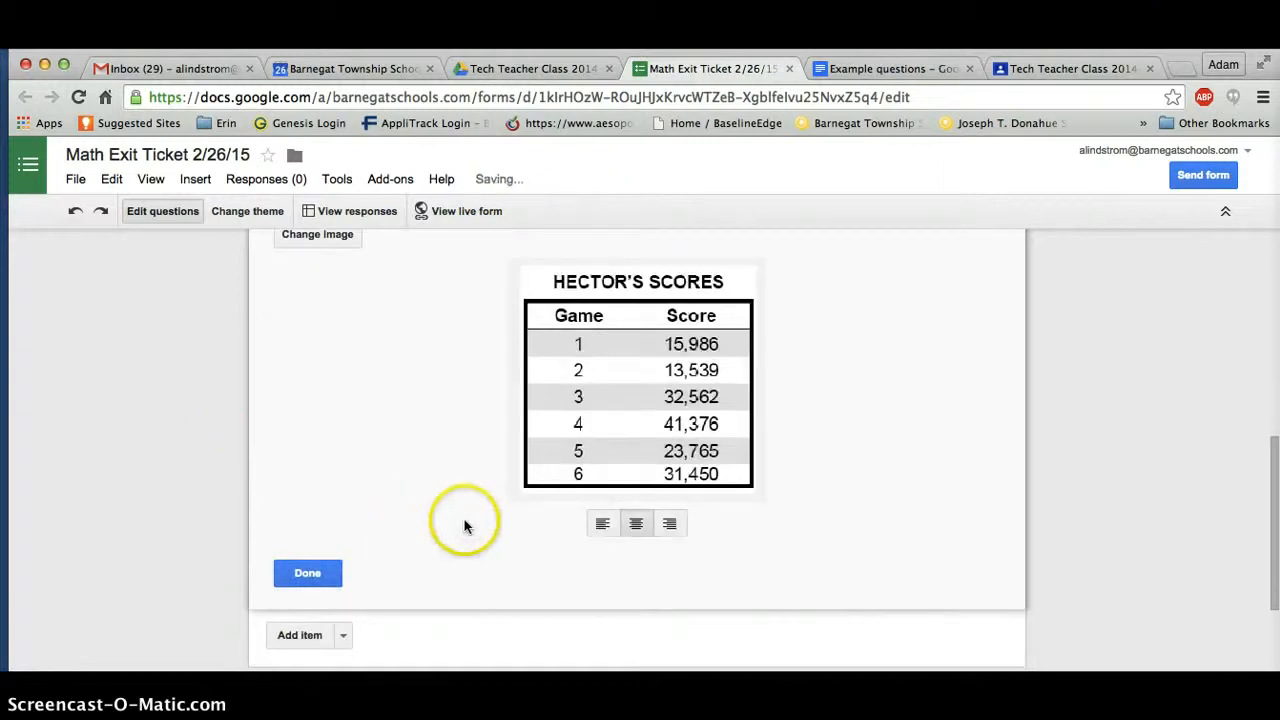
left_click(672, 526)
left_click(836, 536)
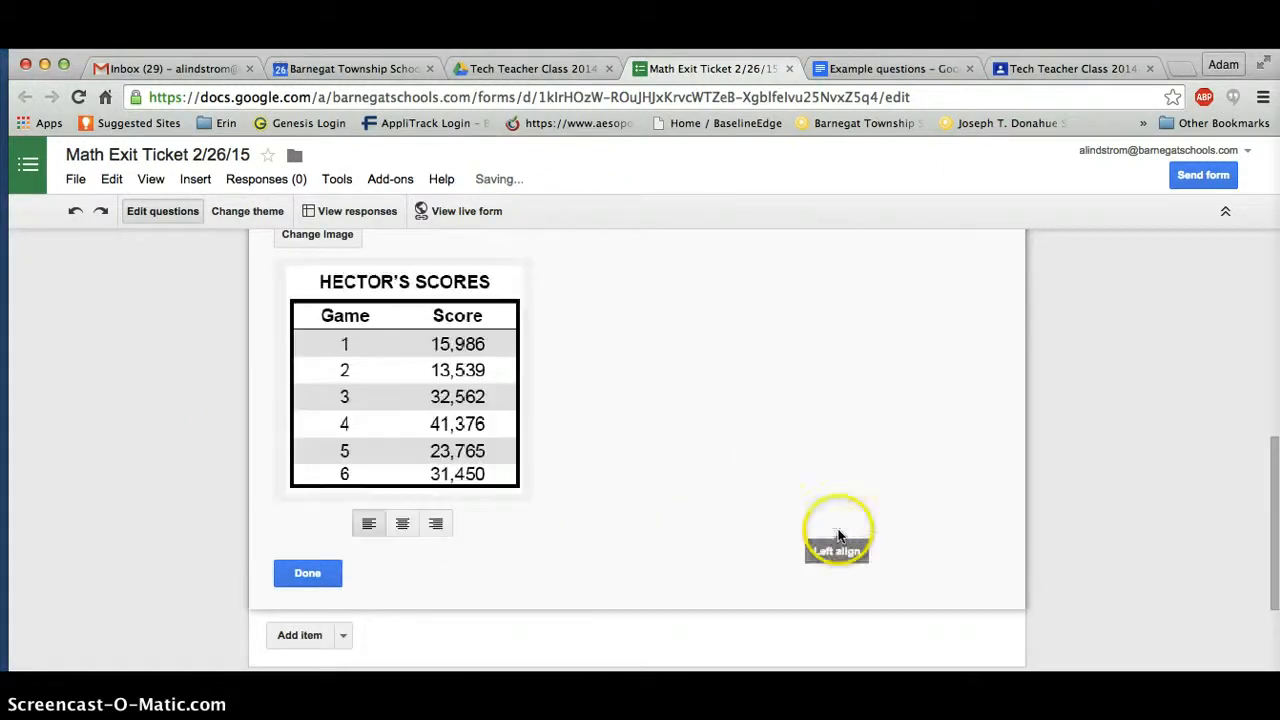
Finish editing the Hector's Scores image and add a multiple-choice question beneath it.
left_click(288, 572)
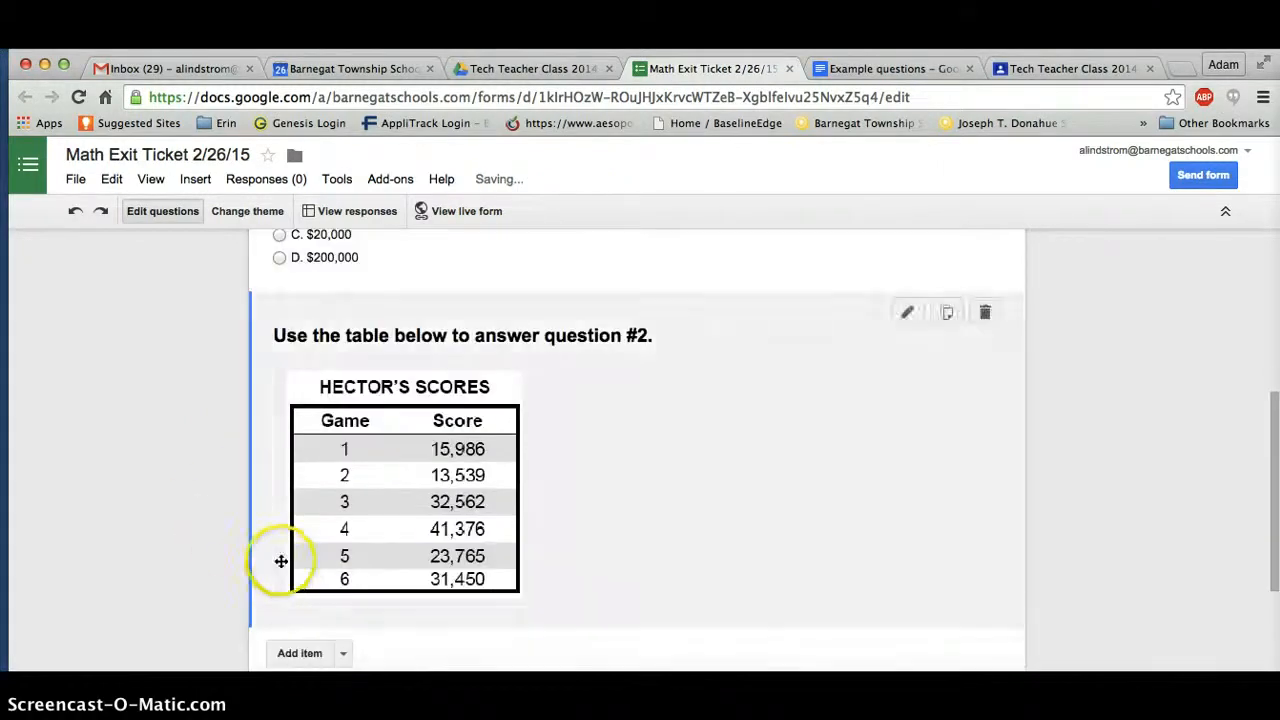
scroll(182, 486, "down", 3)
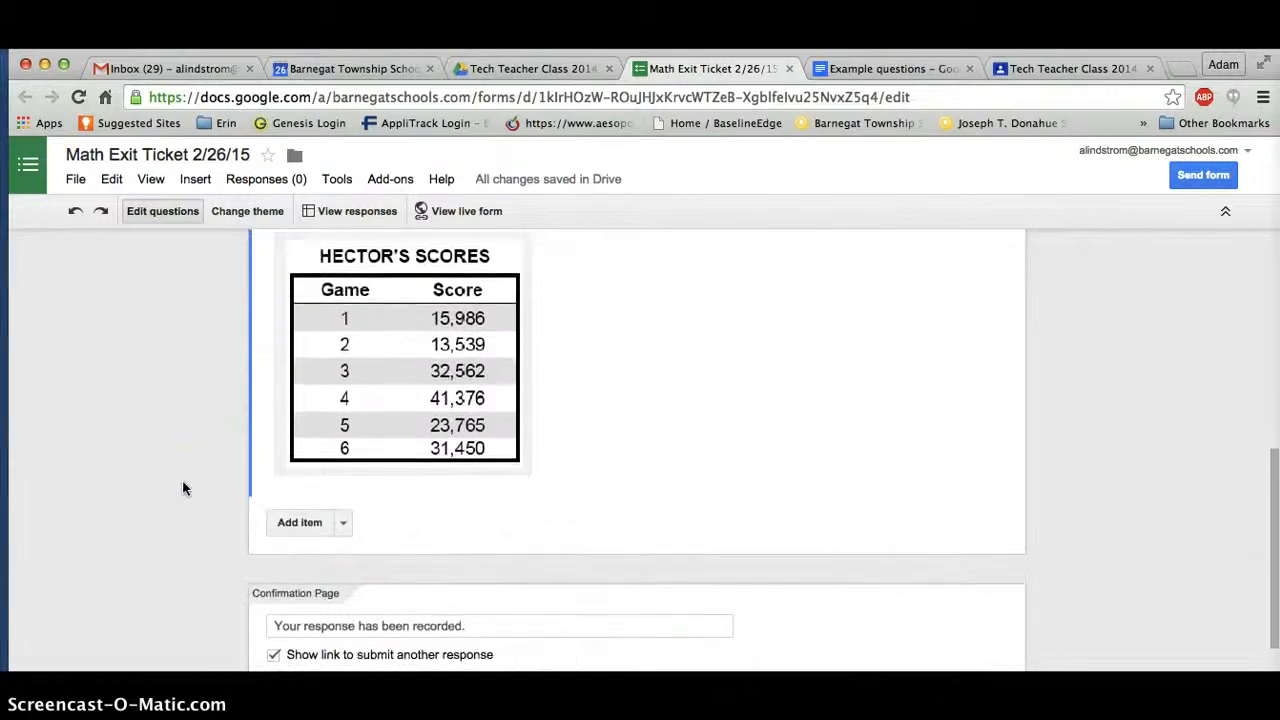
left_click(342, 517)
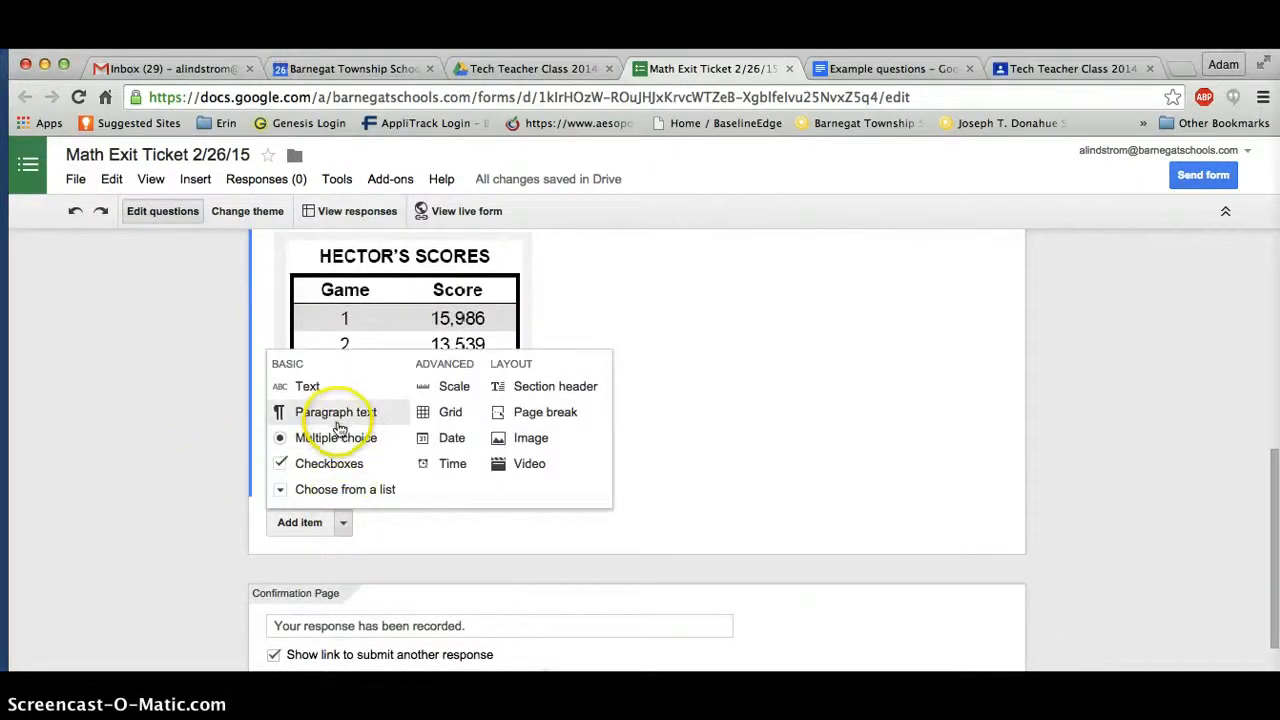
left_click(340, 437)
scroll(185, 464, "down", 3)
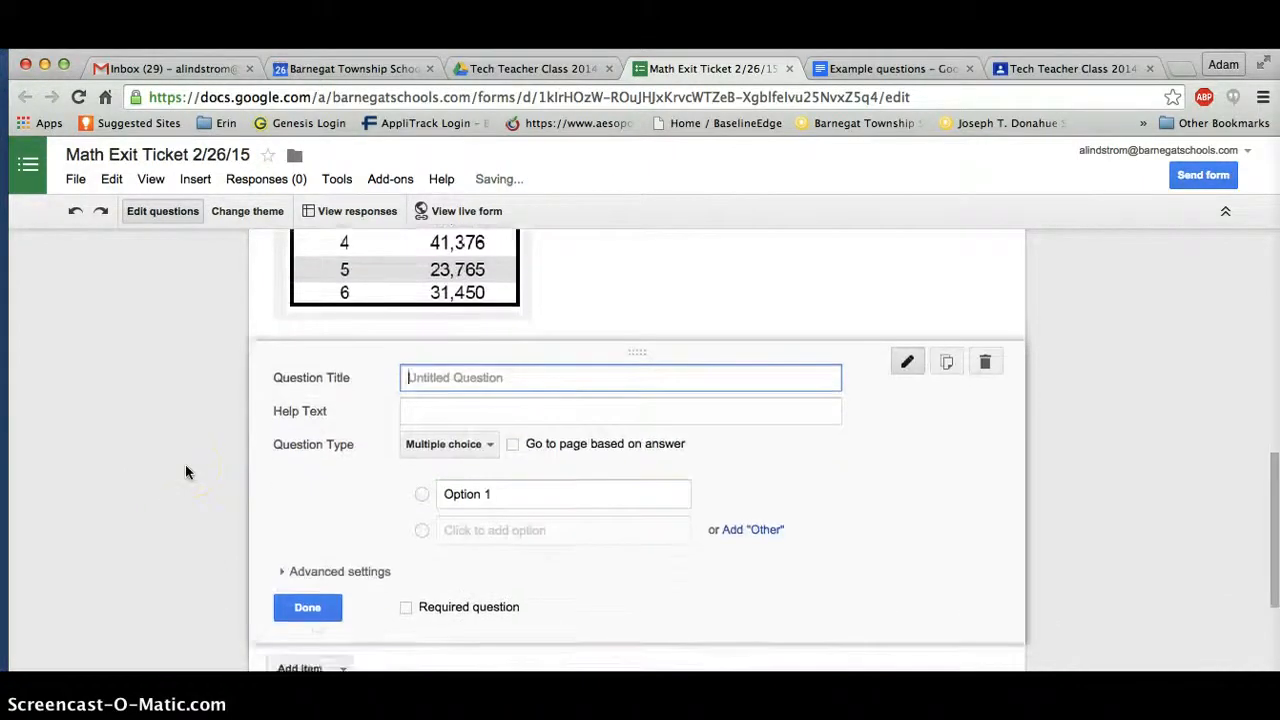
Copy the word problem about Hector's seventh game score from Example questions into the new question's title.
left_click(867, 71)
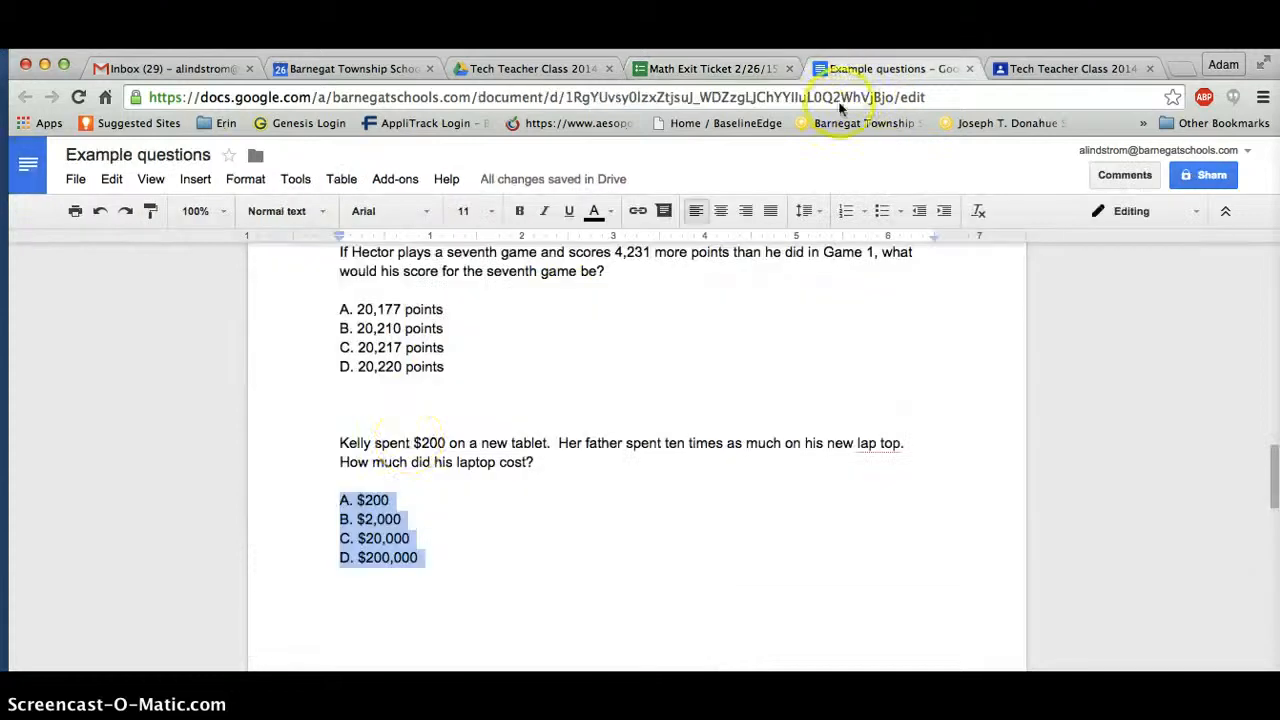
left_click(414, 443)
scroll(409, 440, "up", 1)
scroll(409, 440, "up", 1)
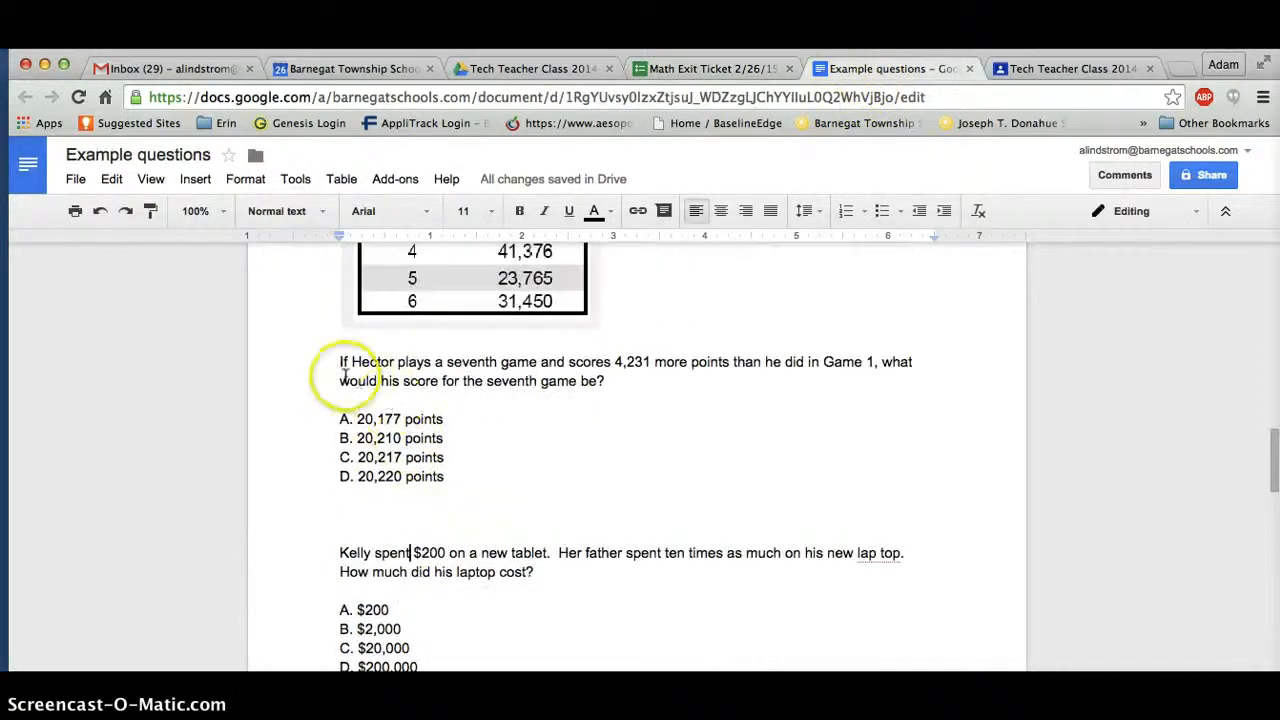
left_click_drag(338, 361, 646, 383)
key("ctrl+c")
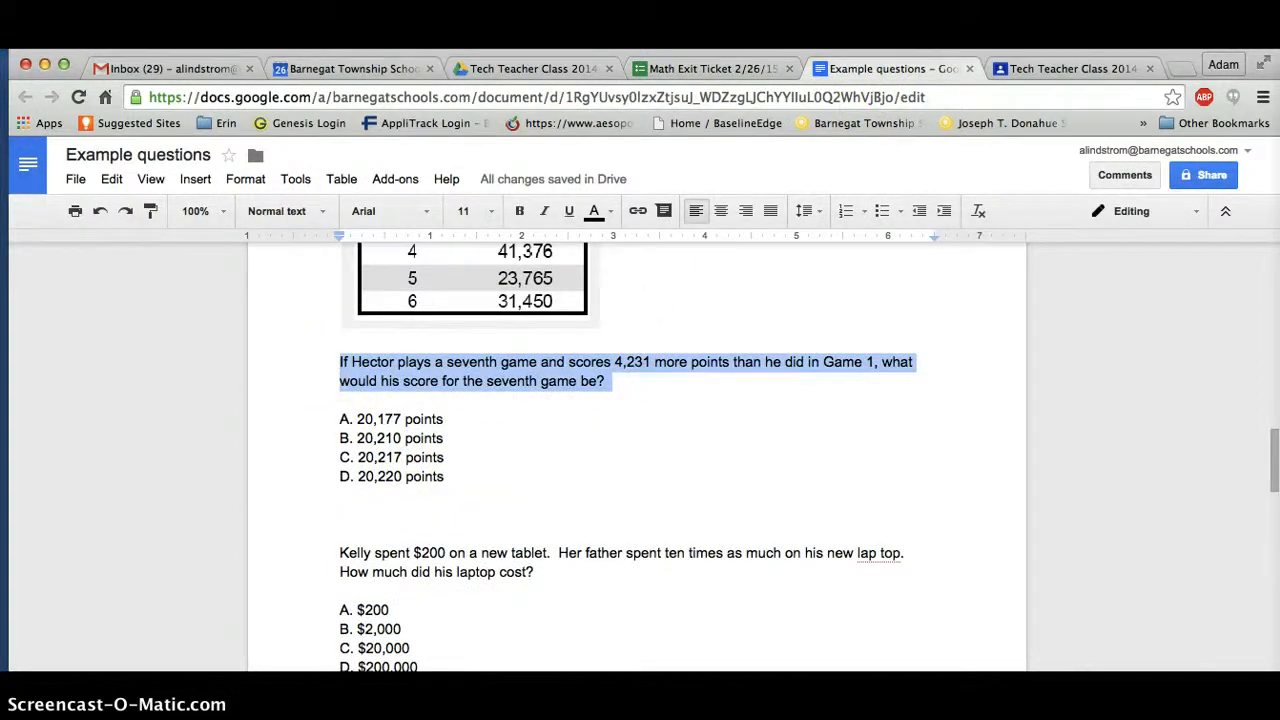
left_click(655, 68)
left_click(465, 283)
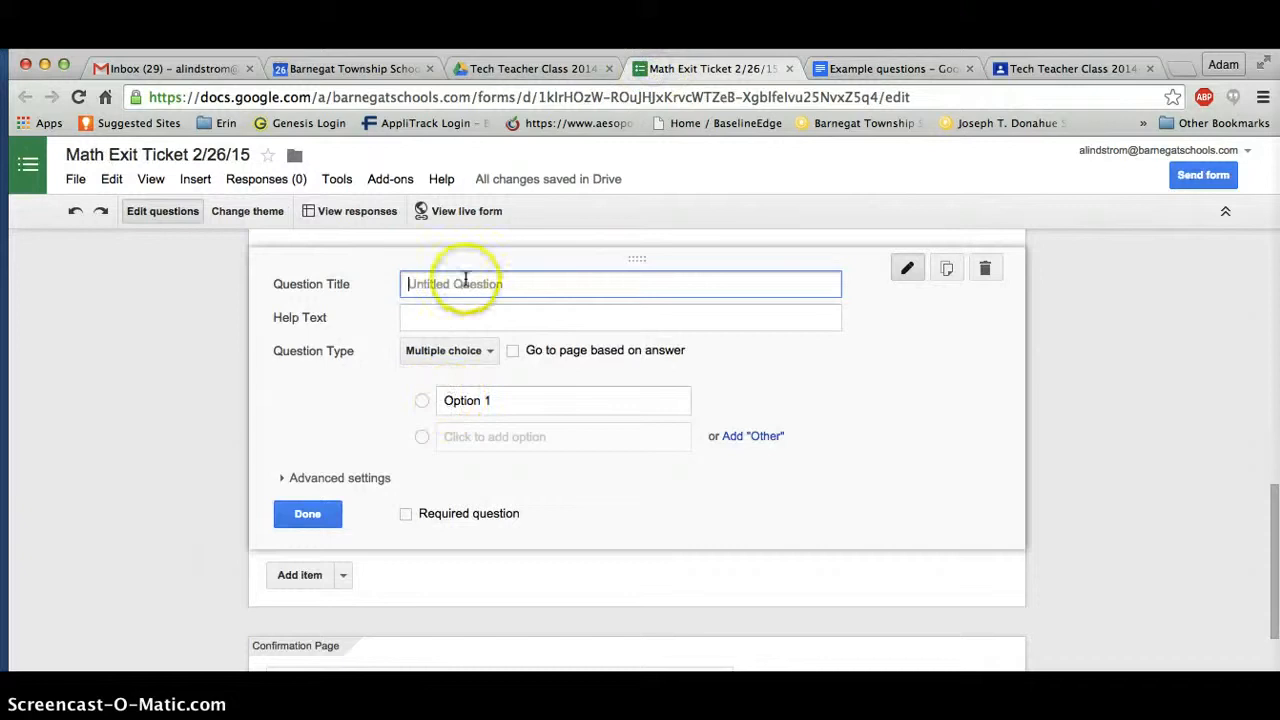
key("ctrl+v")
Copy the choices A. 20,177, B. 20,210, C. 20,217 and D. 20,220 points from Example questions into the answer options and finish the question.
left_click(870, 68)
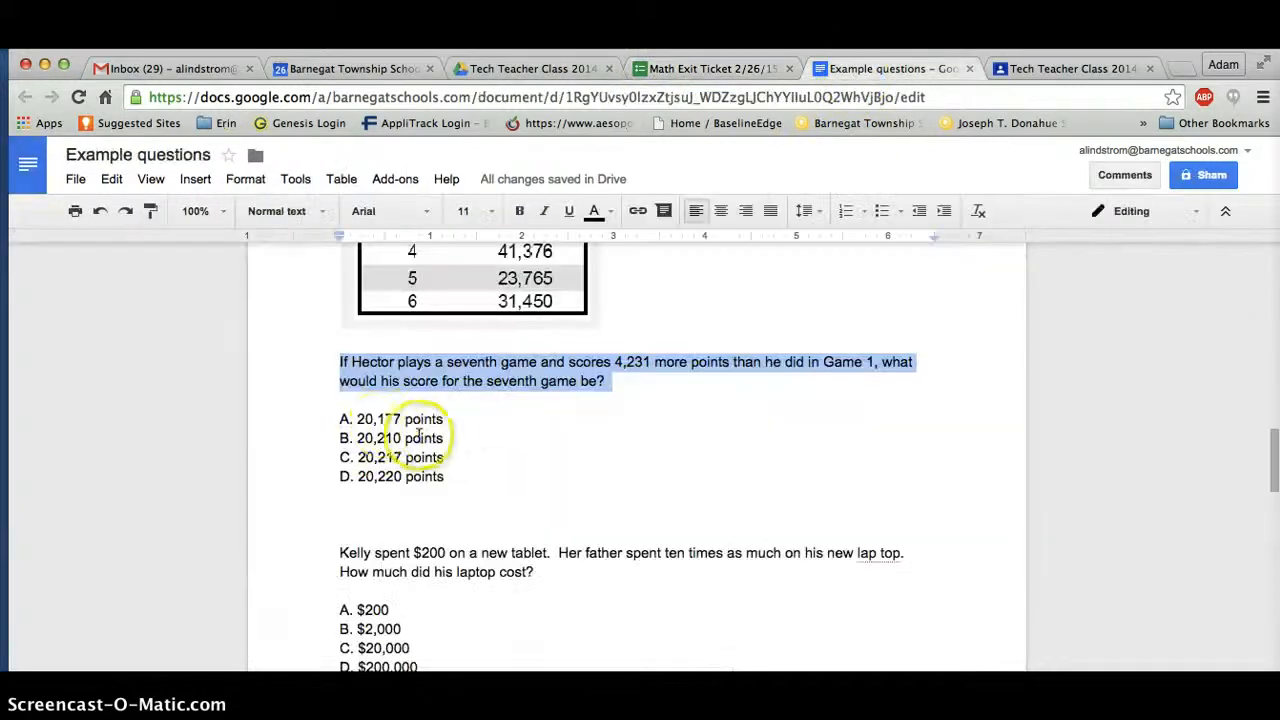
left_click_drag(338, 419, 466, 472)
key("ctrl+c")
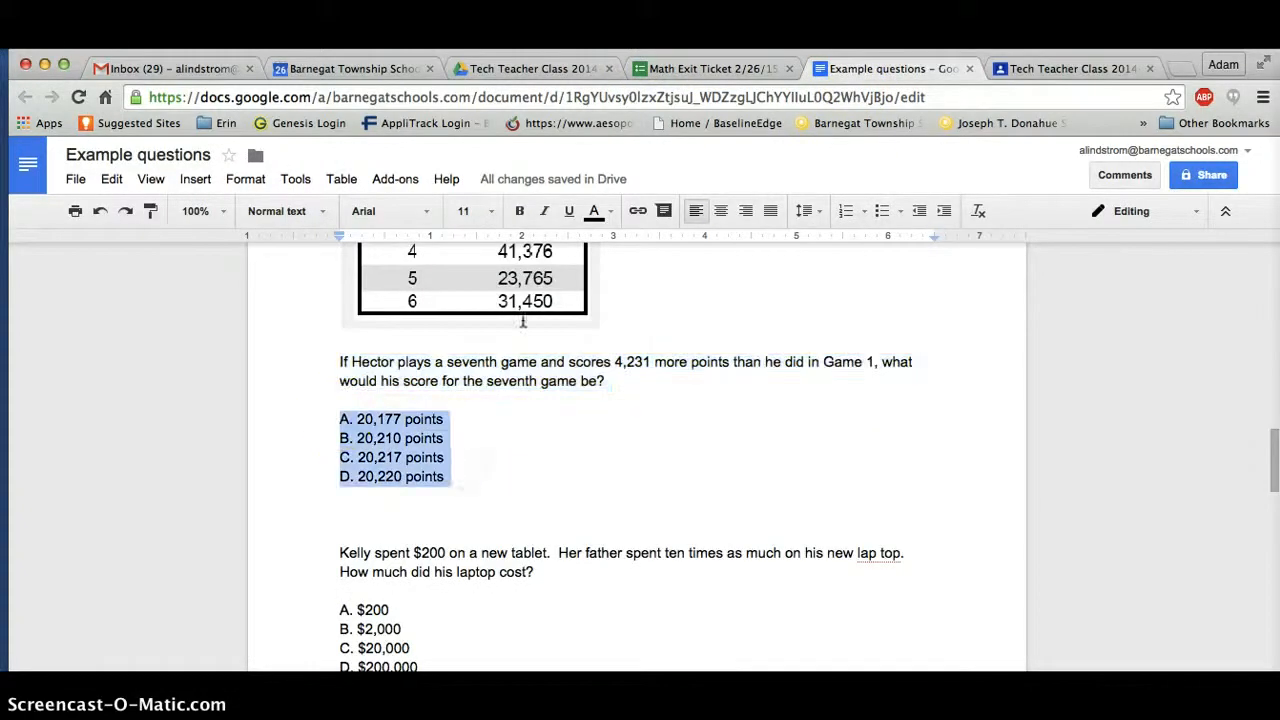
left_click(715, 68)
left_click(526, 398)
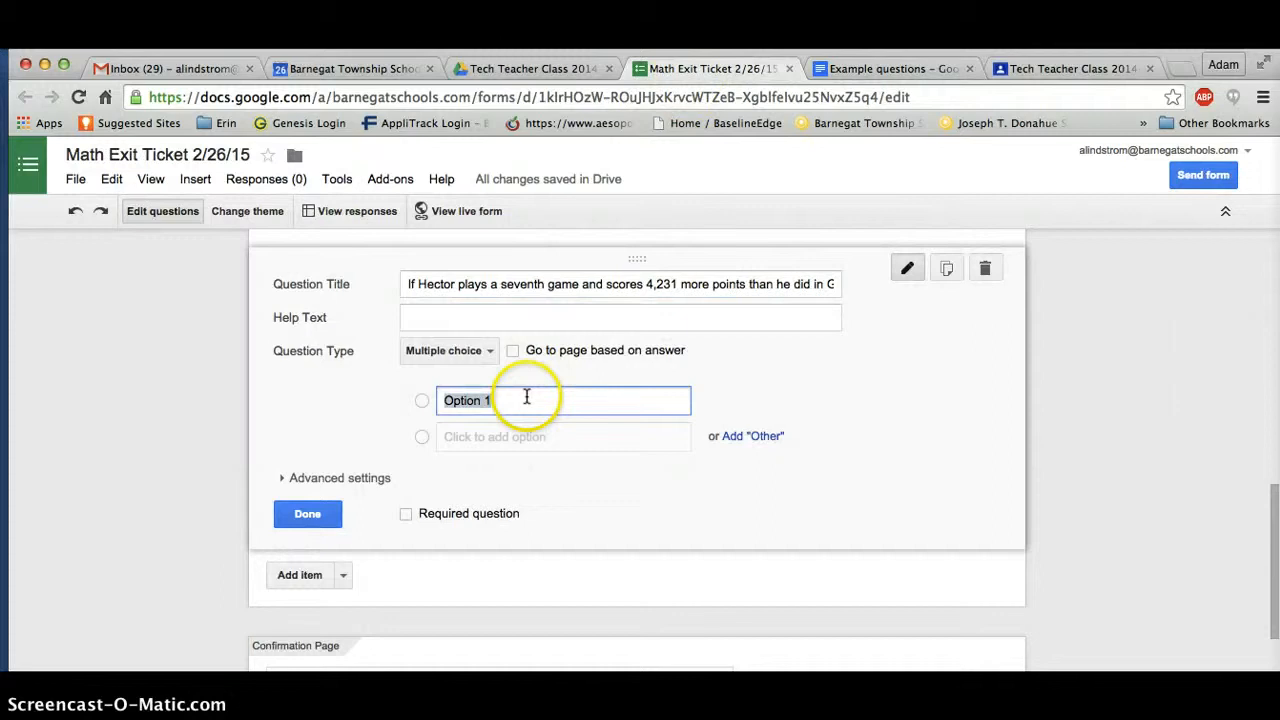
key("ctrl+v")
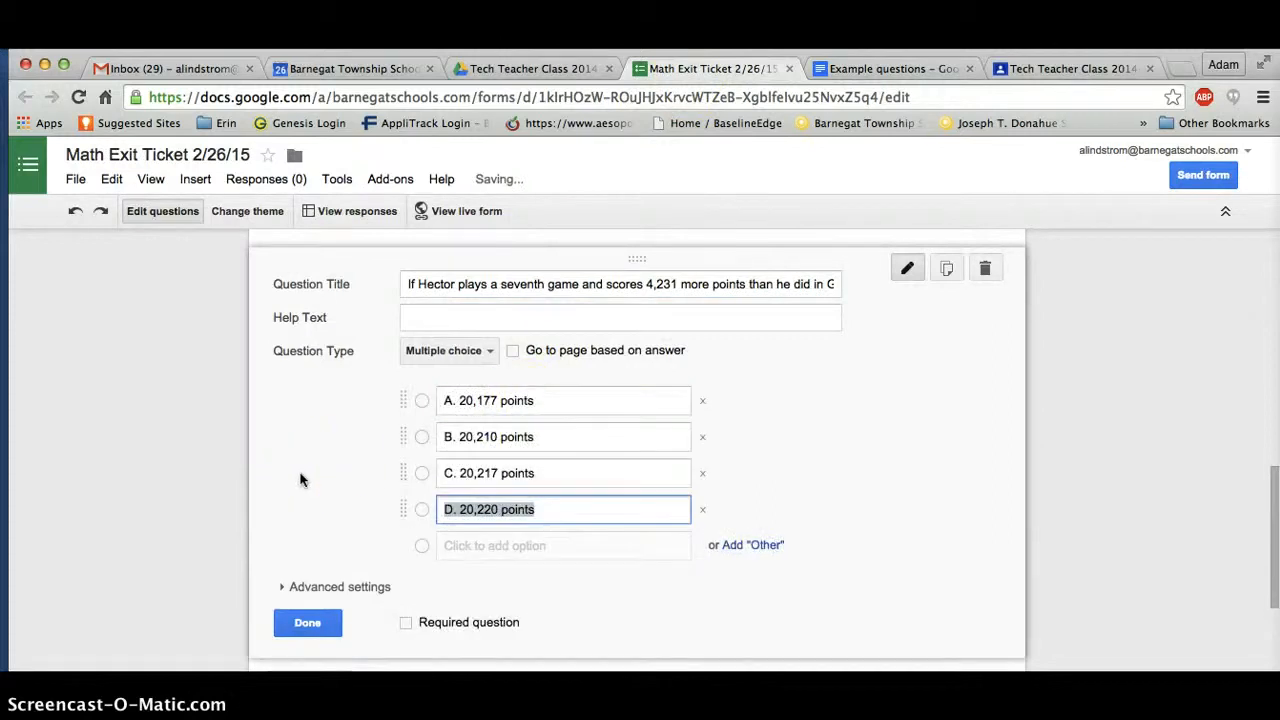
scroll(303, 506, "down", 1)
left_click(300, 594)
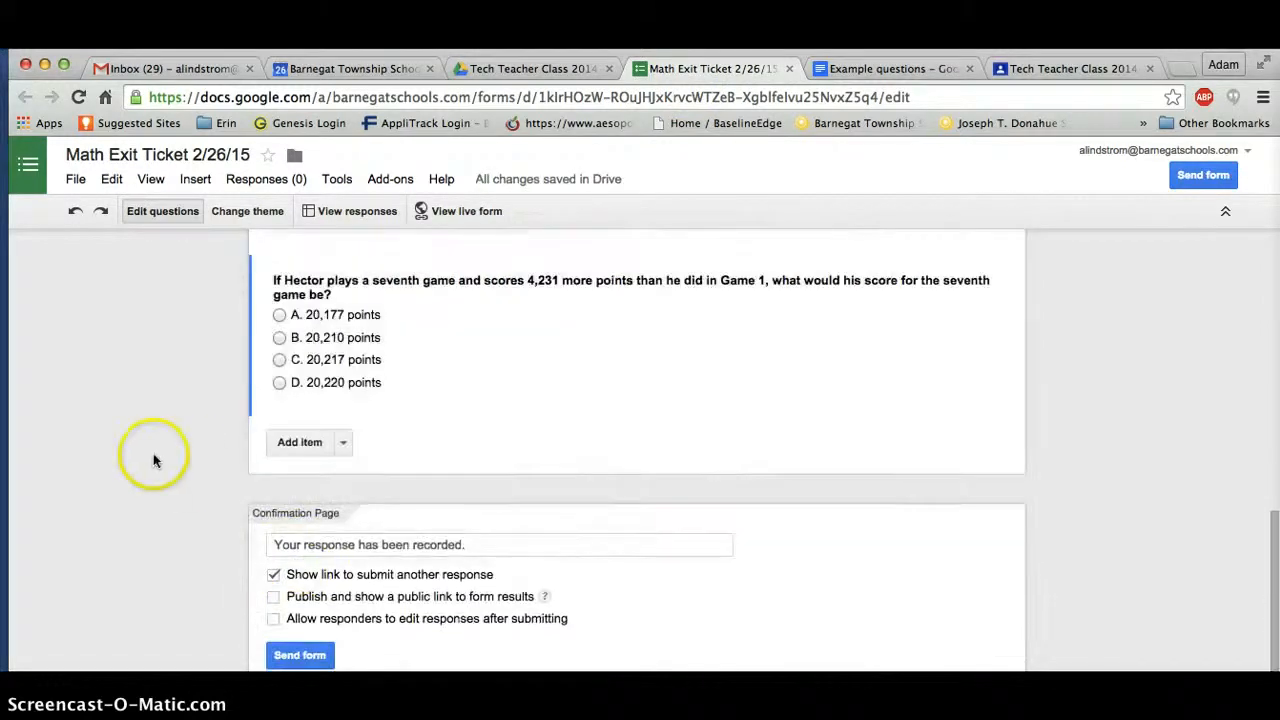
Review the form from the score table down to the confirmation message and open the form's sending options.
scroll(153, 460, "up", 10)
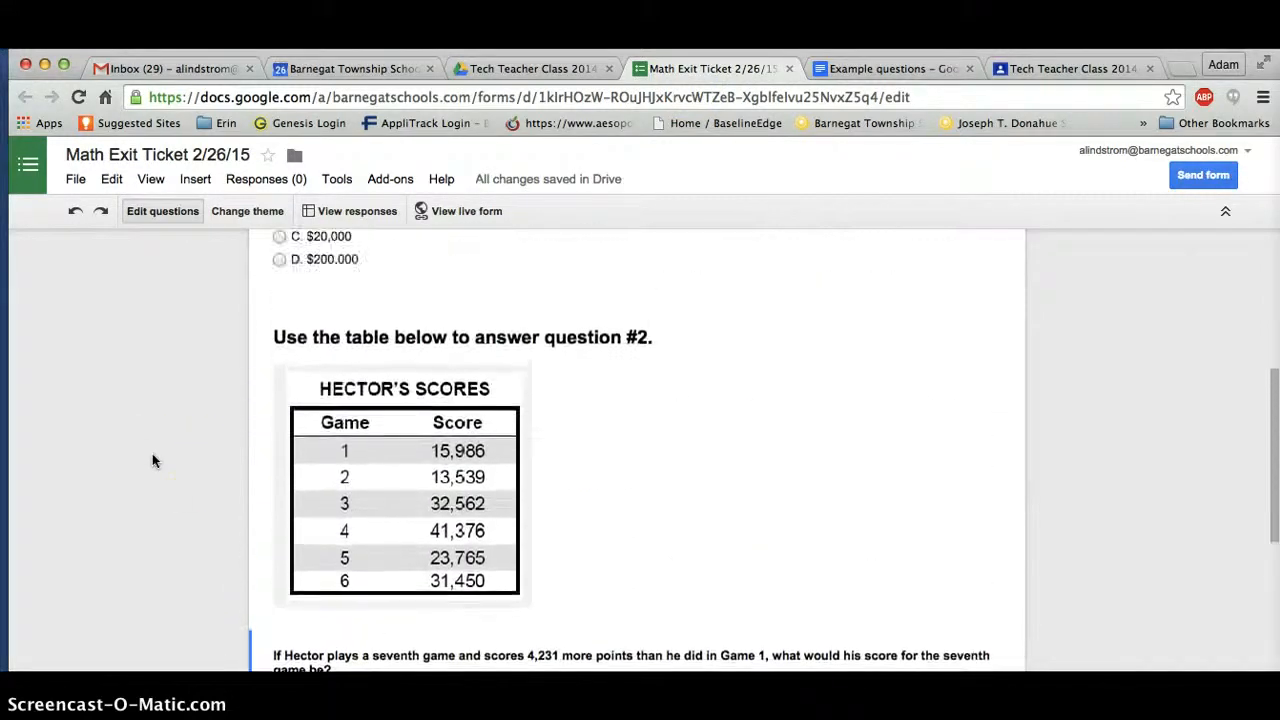
scroll(153, 460, "down", 3)
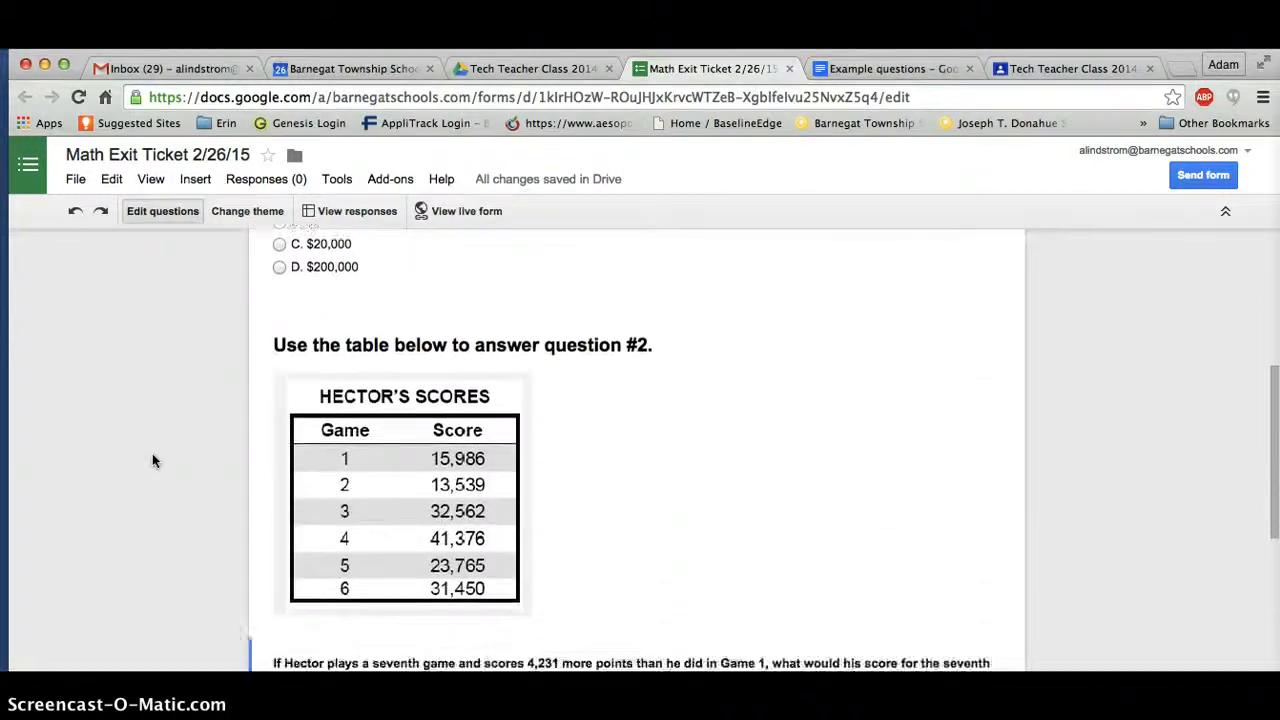
scroll(153, 460, "down", 3)
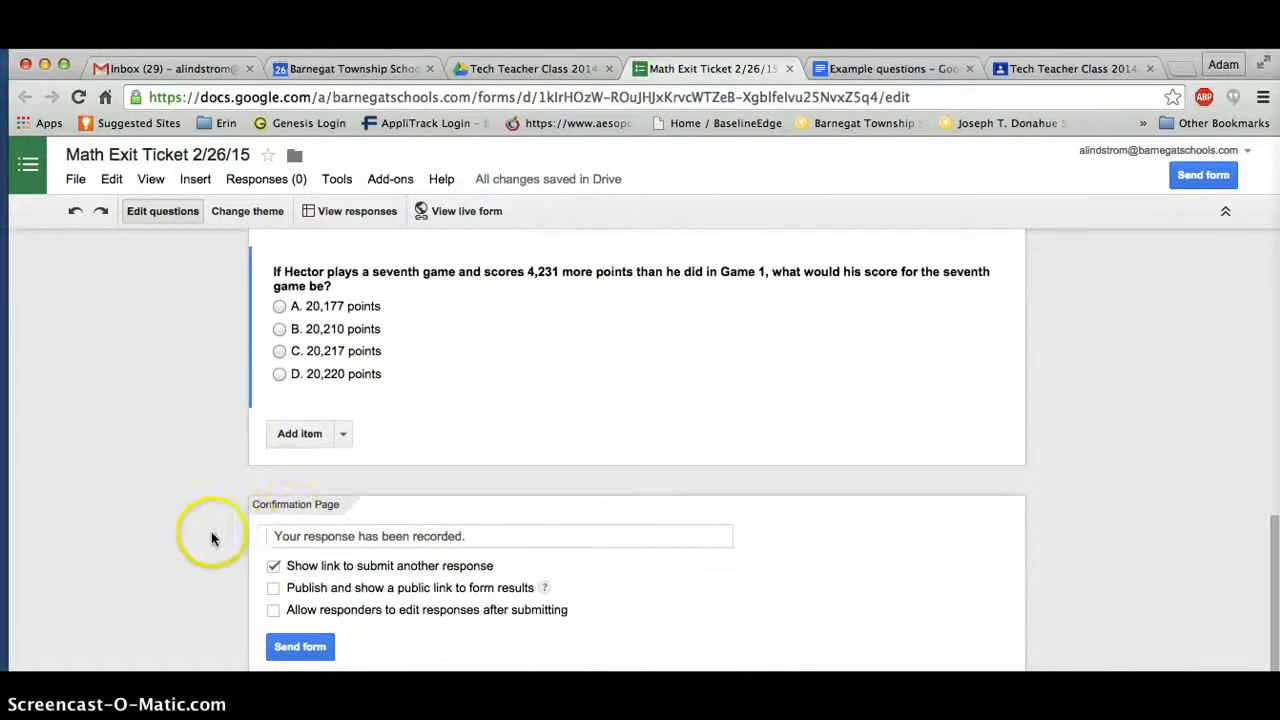
left_click(481, 533)
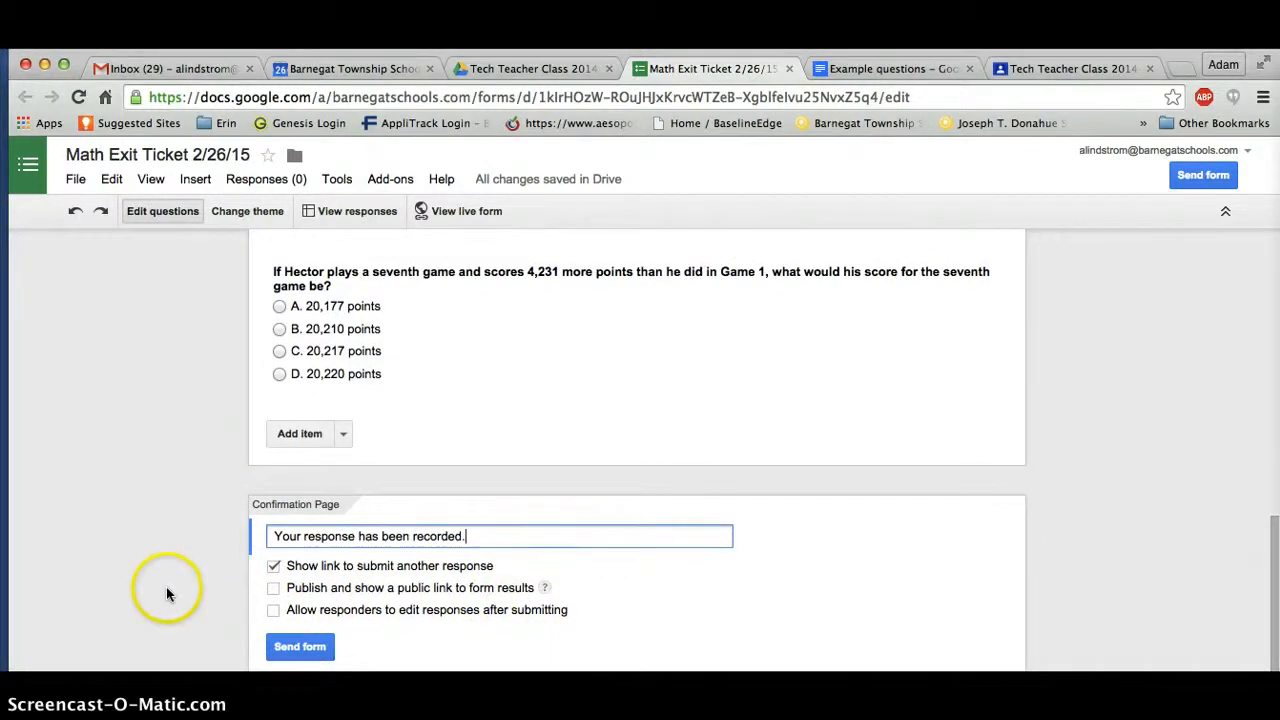
left_click(299, 647)
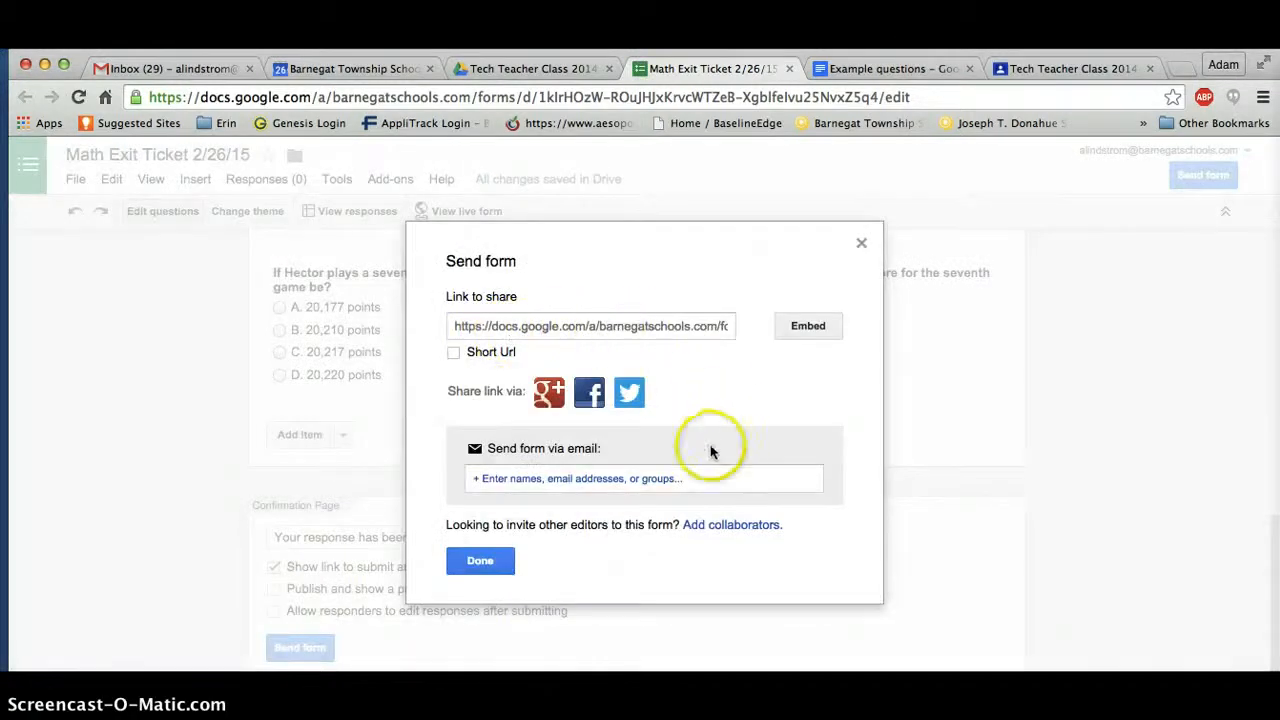
Try adding the Technology/Media Tech Teachers contact group as email recipients and clear the recipient list.
left_click(686, 482)
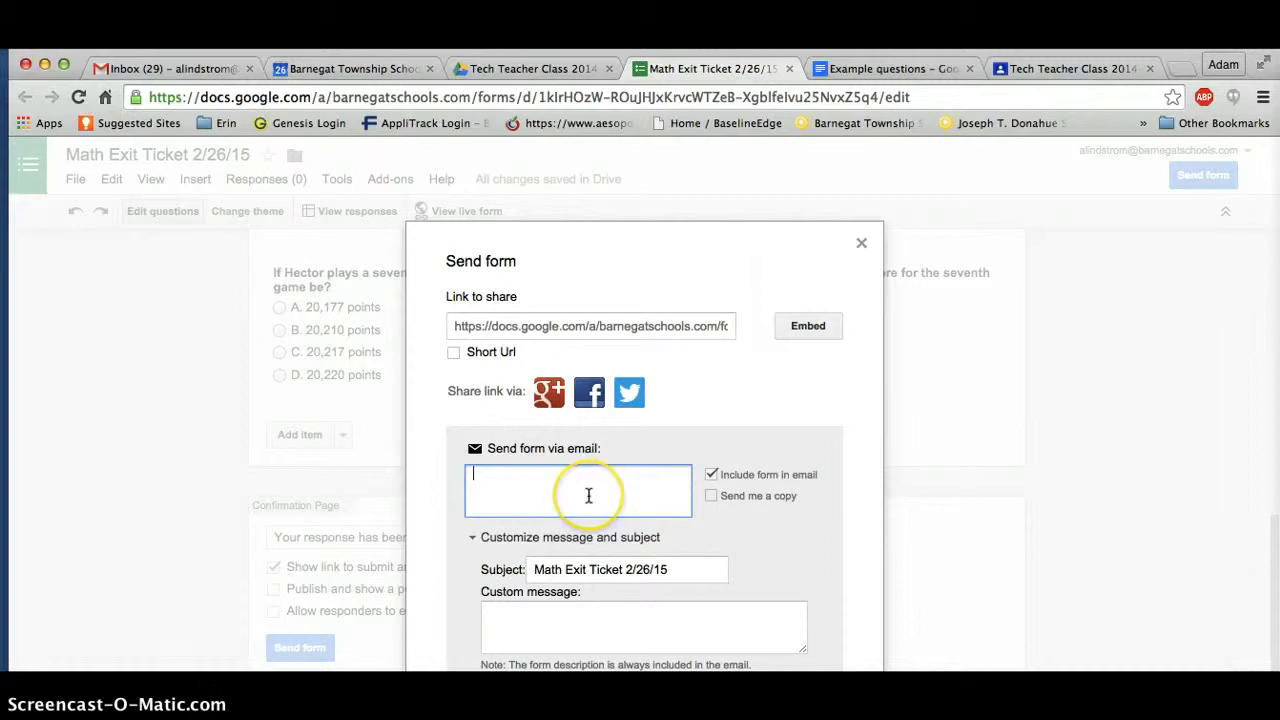
type("tech")
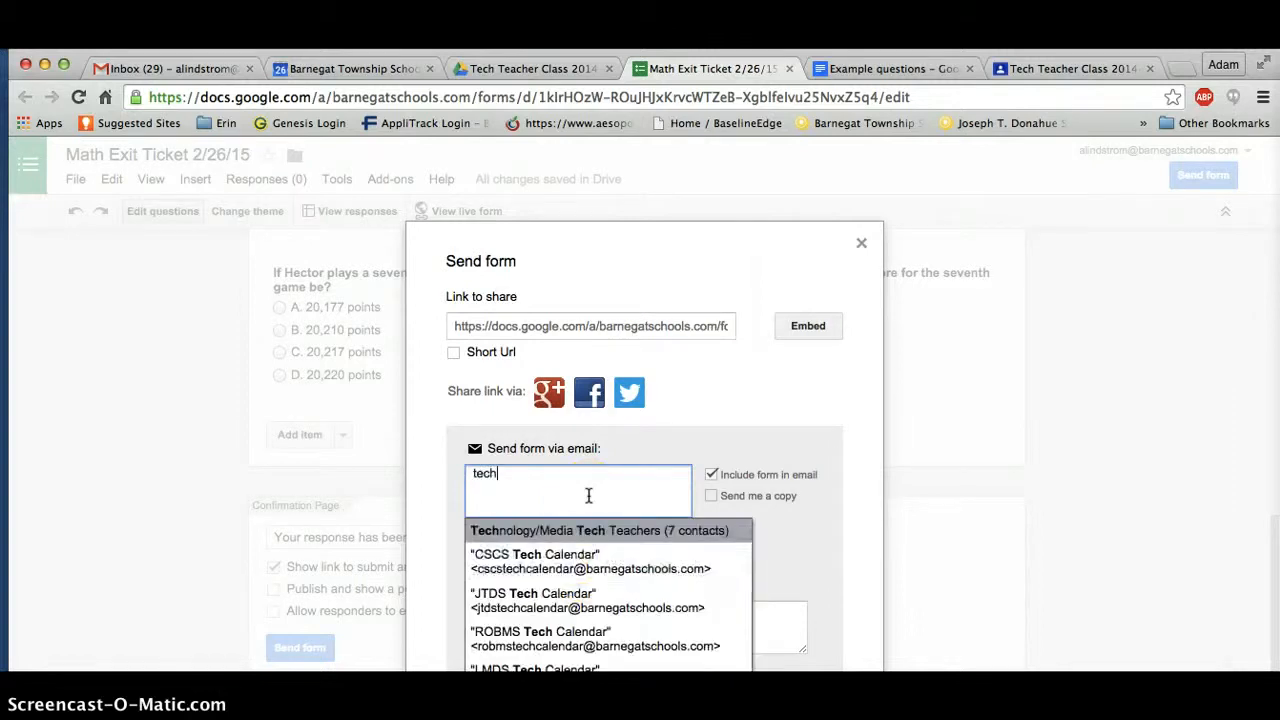
left_click(581, 531)
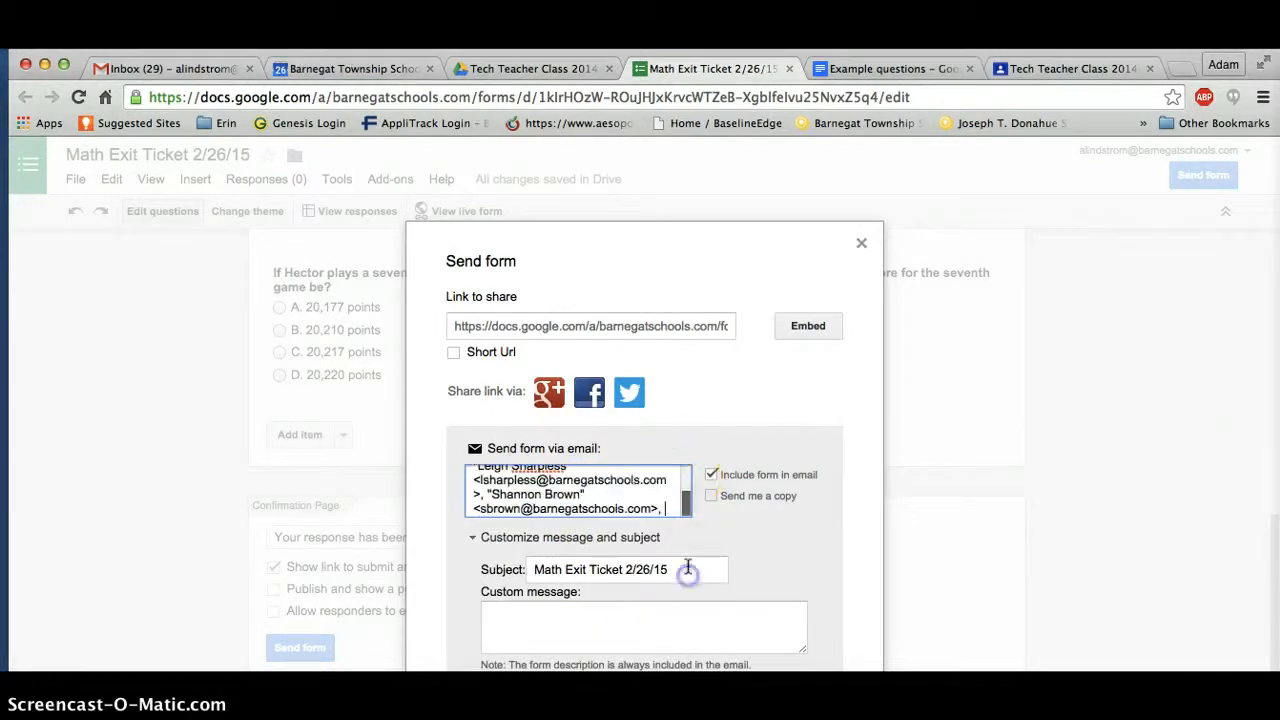
left_click_drag(670, 508, 412, 438)
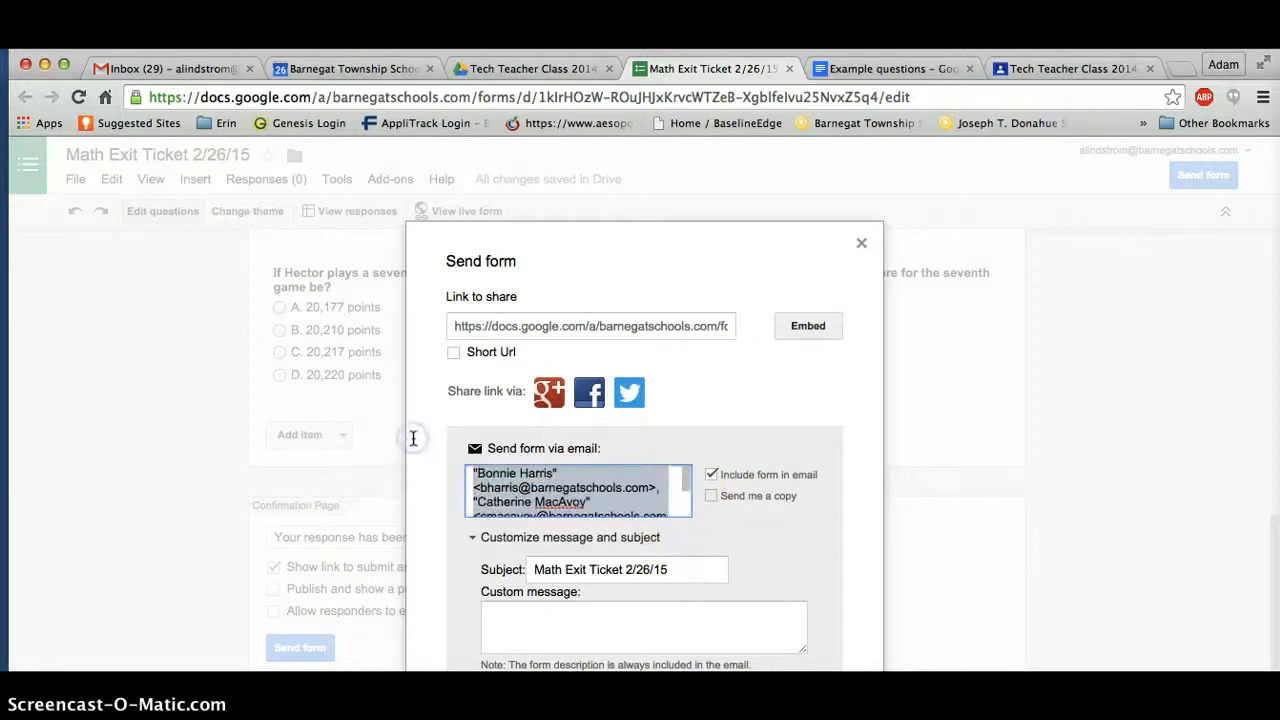
key("BackSpace")
Switch the form's share link to a short URL.
left_click(546, 329)
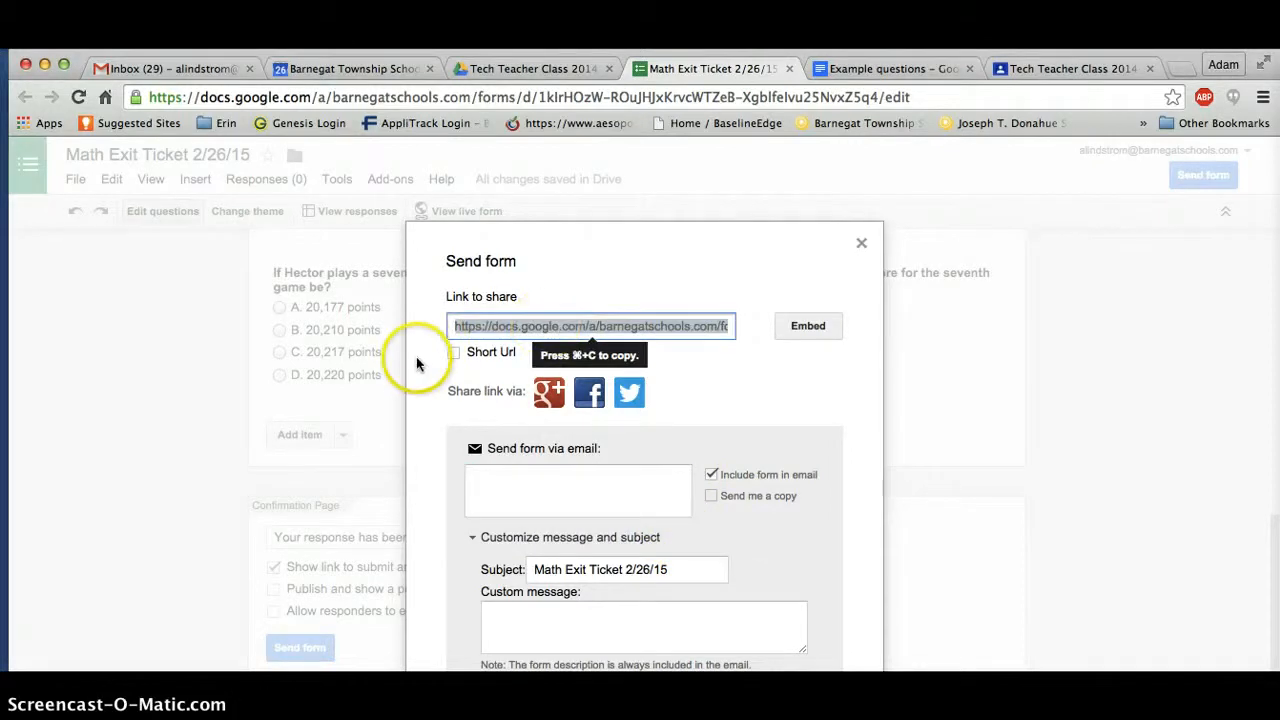
left_click(455, 357)
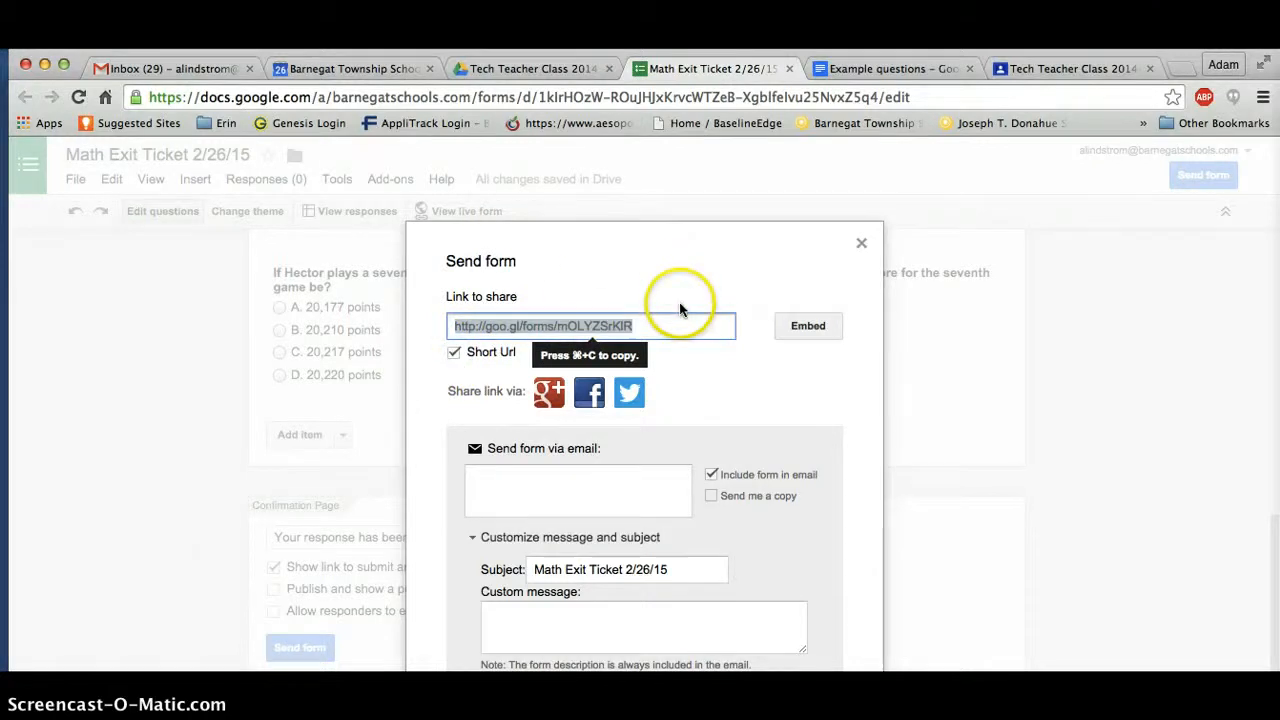
Copy the form's short share link and start a new announcement in the Tech Teacher Class stream in Google Classroom.
left_click(672, 330)
key("ctrl+c")
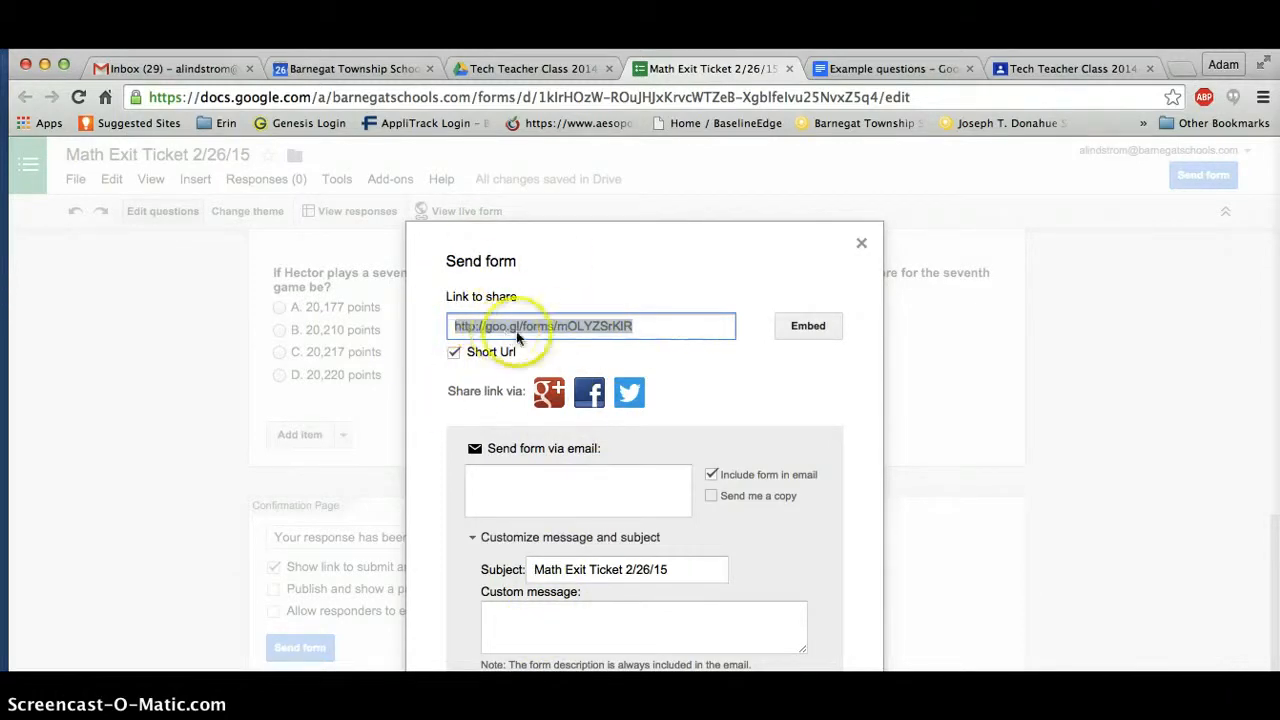
left_click(562, 330)
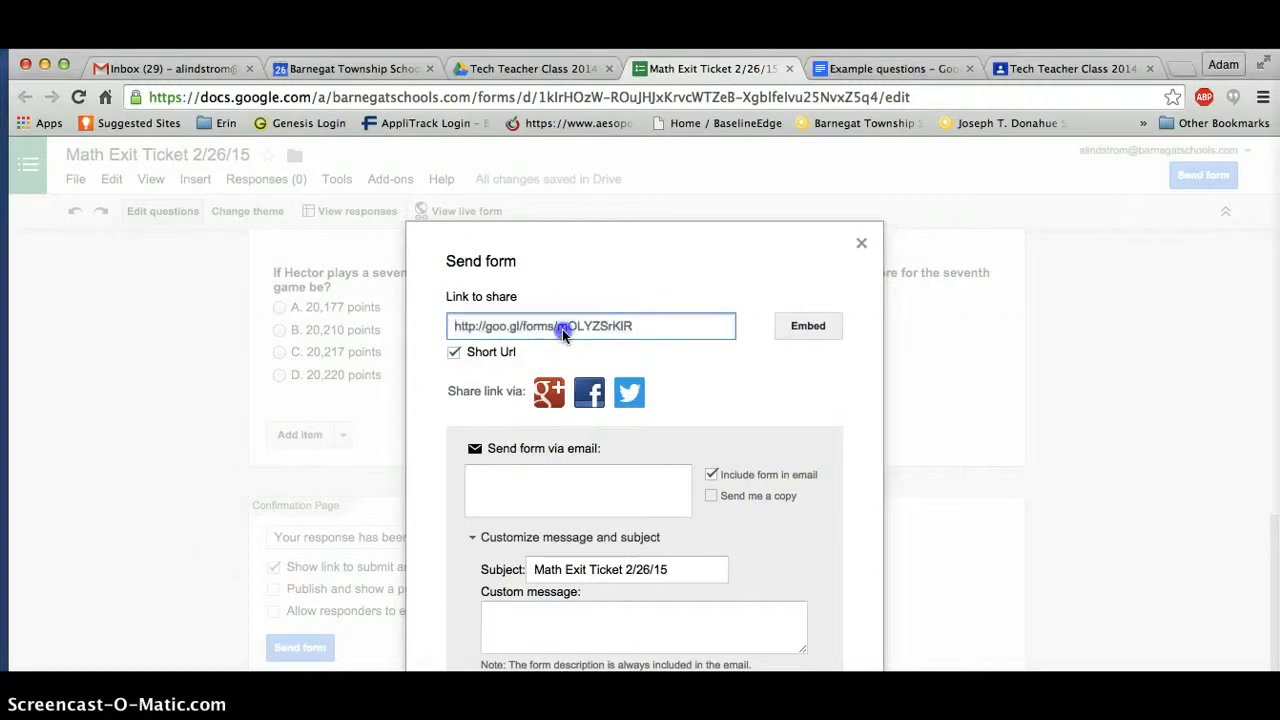
left_click(1051, 70)
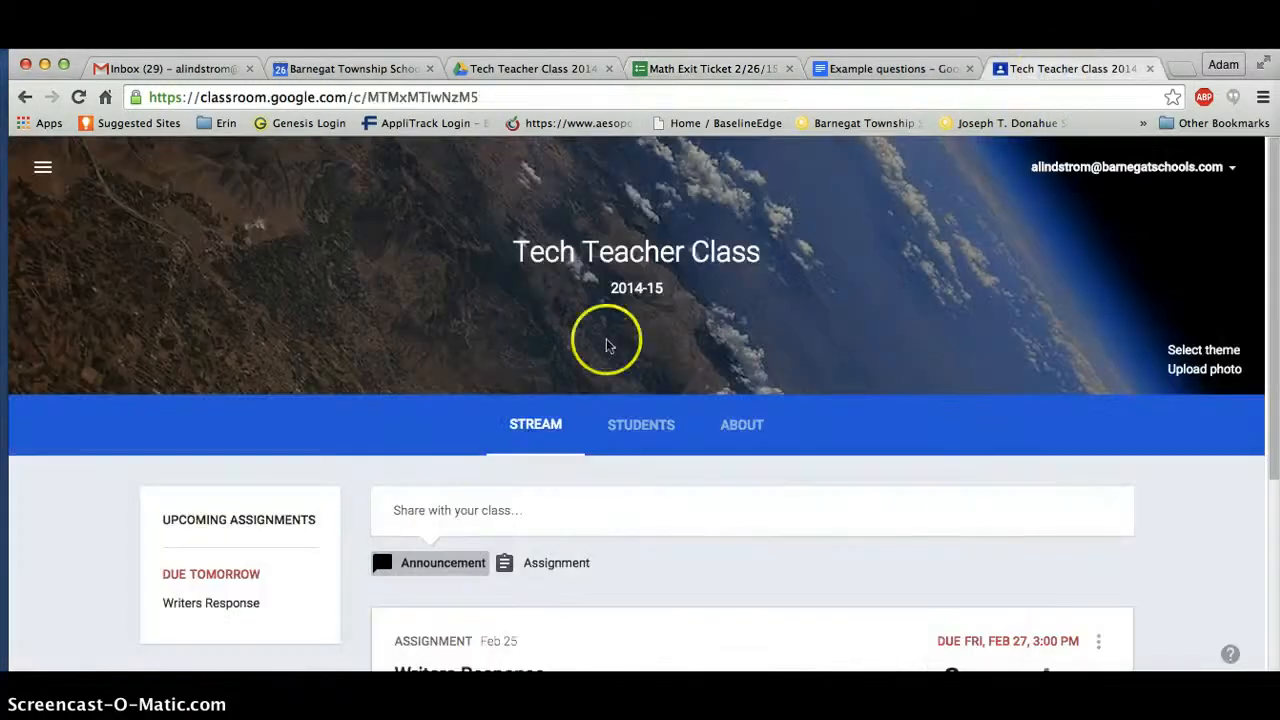
scroll(382, 405, "down", 2)
left_click(421, 402)
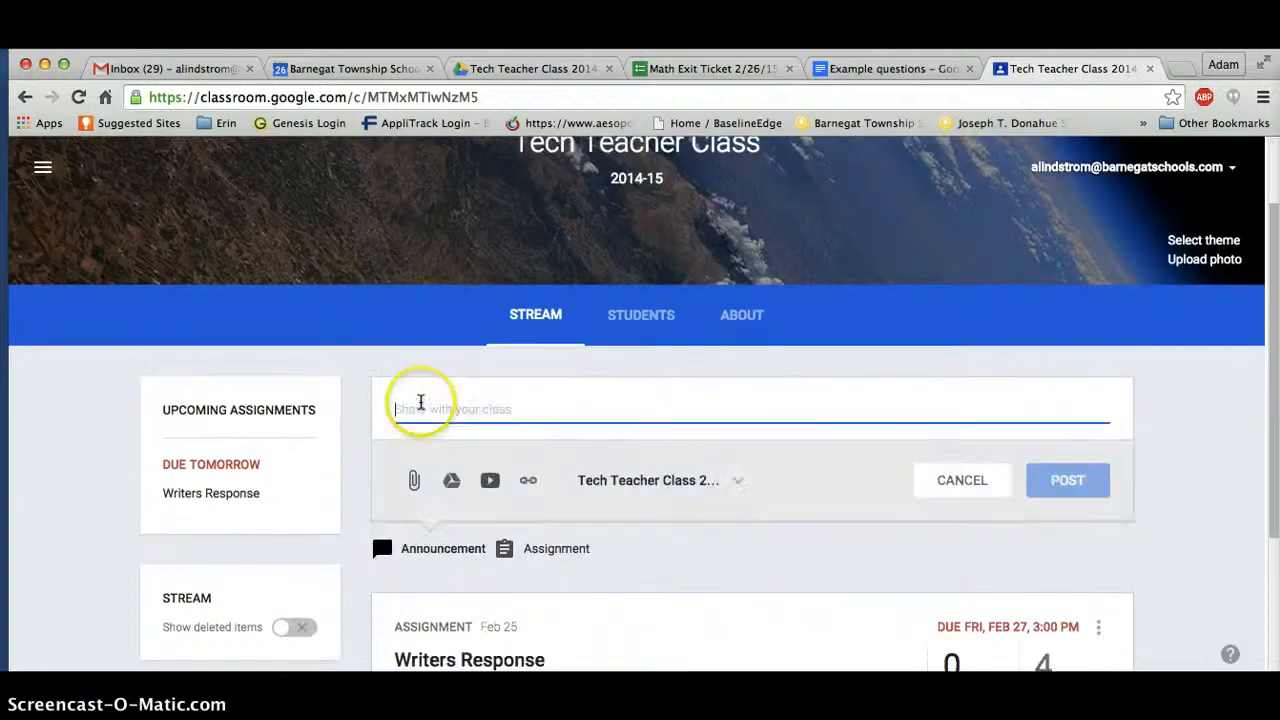
Remove the form URL pasted as announcement text and enter it as a link attachment instead.
type("http://goo.gl/forms/m0LY2El408")
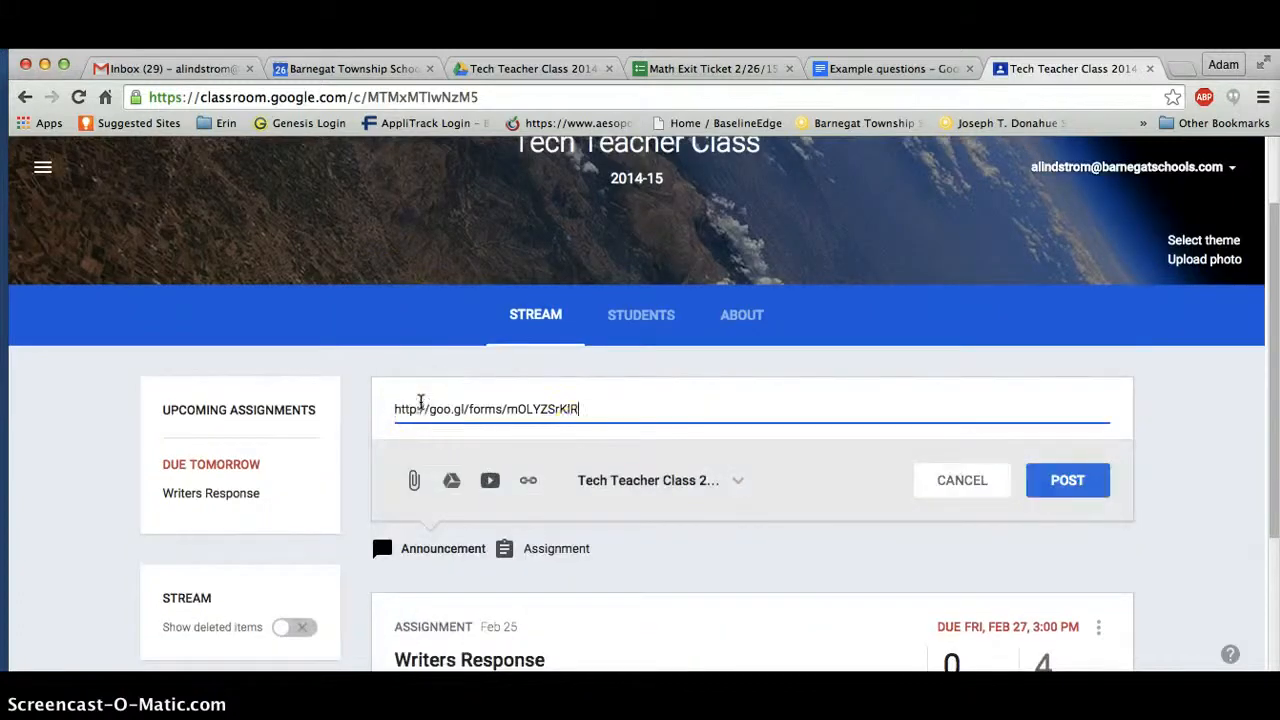
key("ctrl+z")
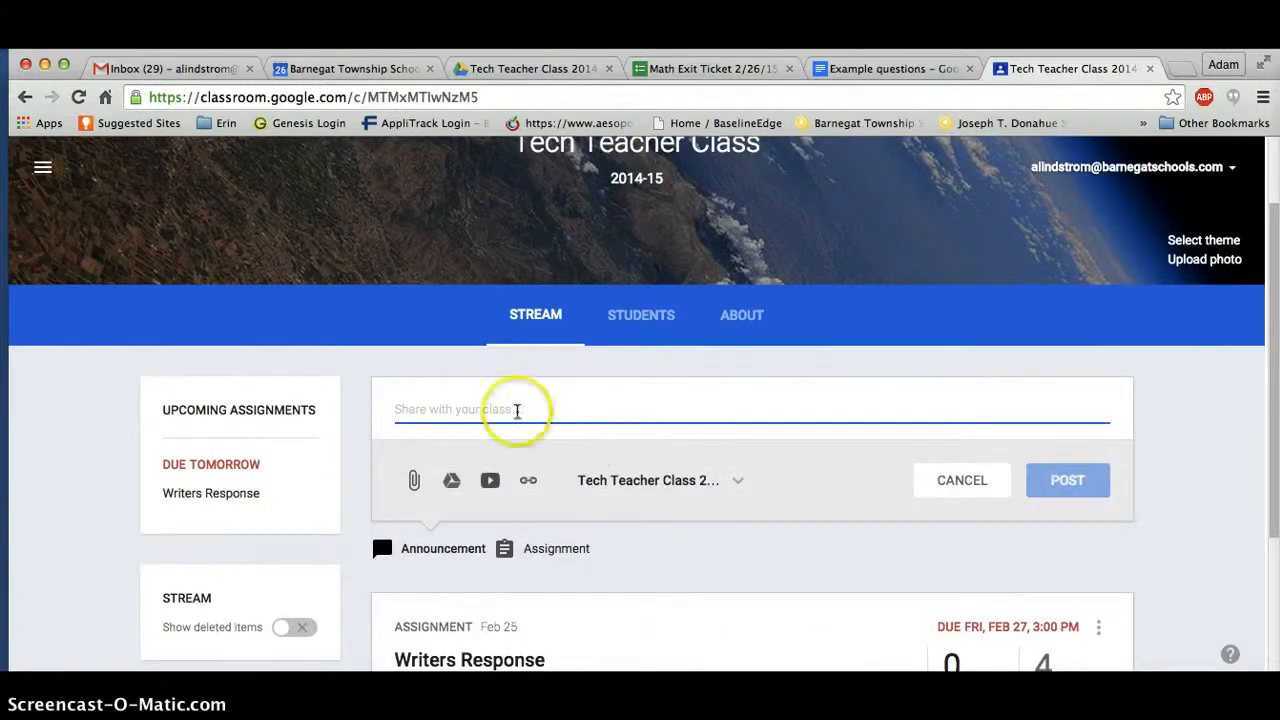
left_click(526, 480)
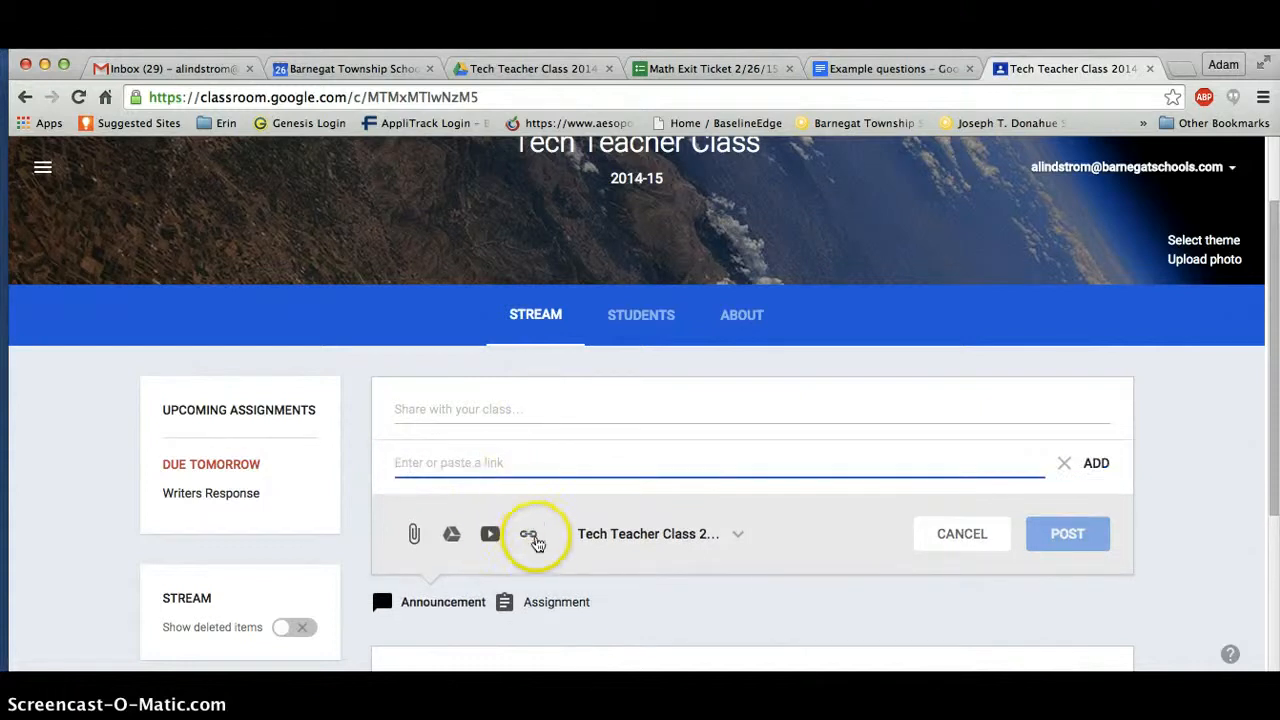
key("ctrl+v")
Write "Today's Exit Ticket!" as the announcement text, add the form link and post it to the class.
left_click(538, 410)
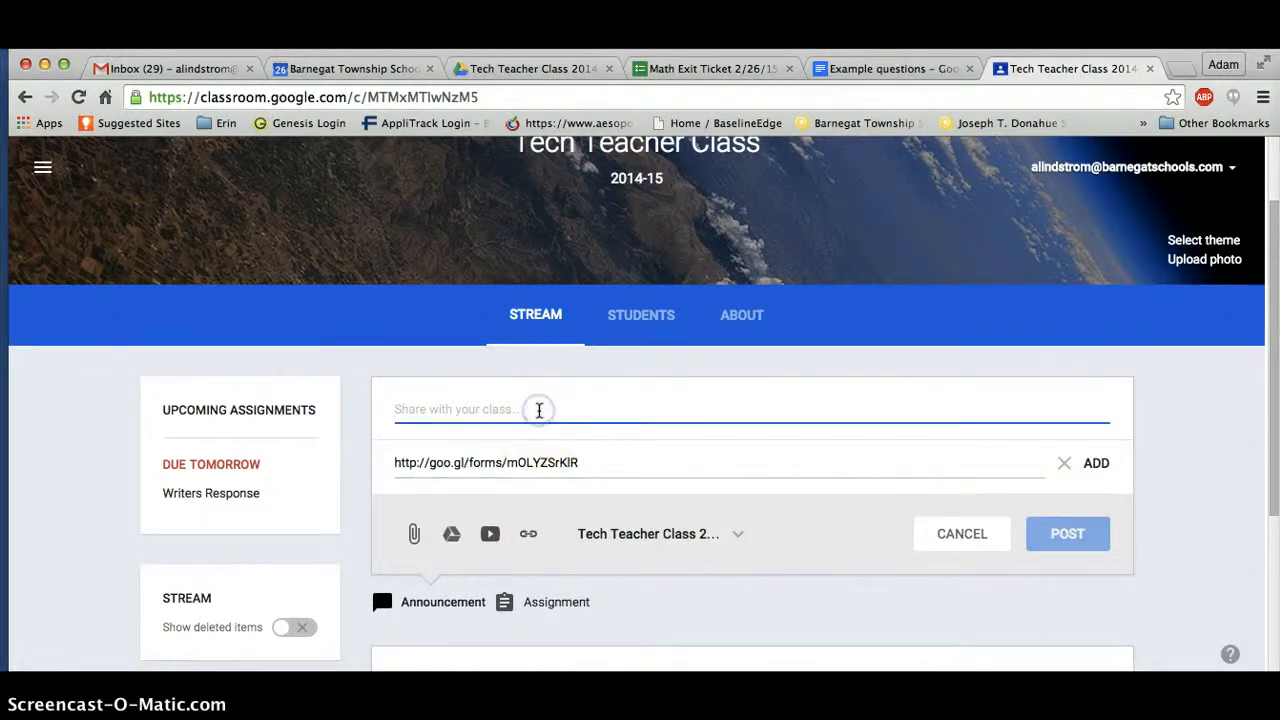
type("Today's Exit Ticket")
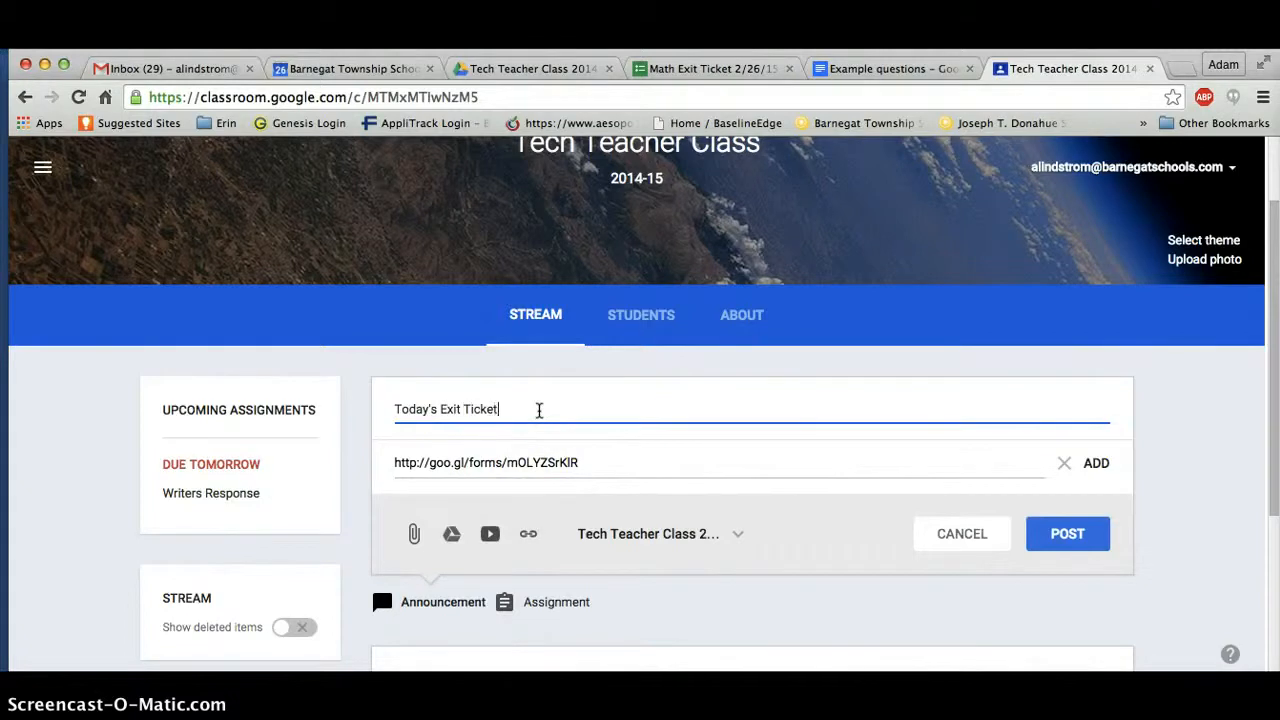
type("!")
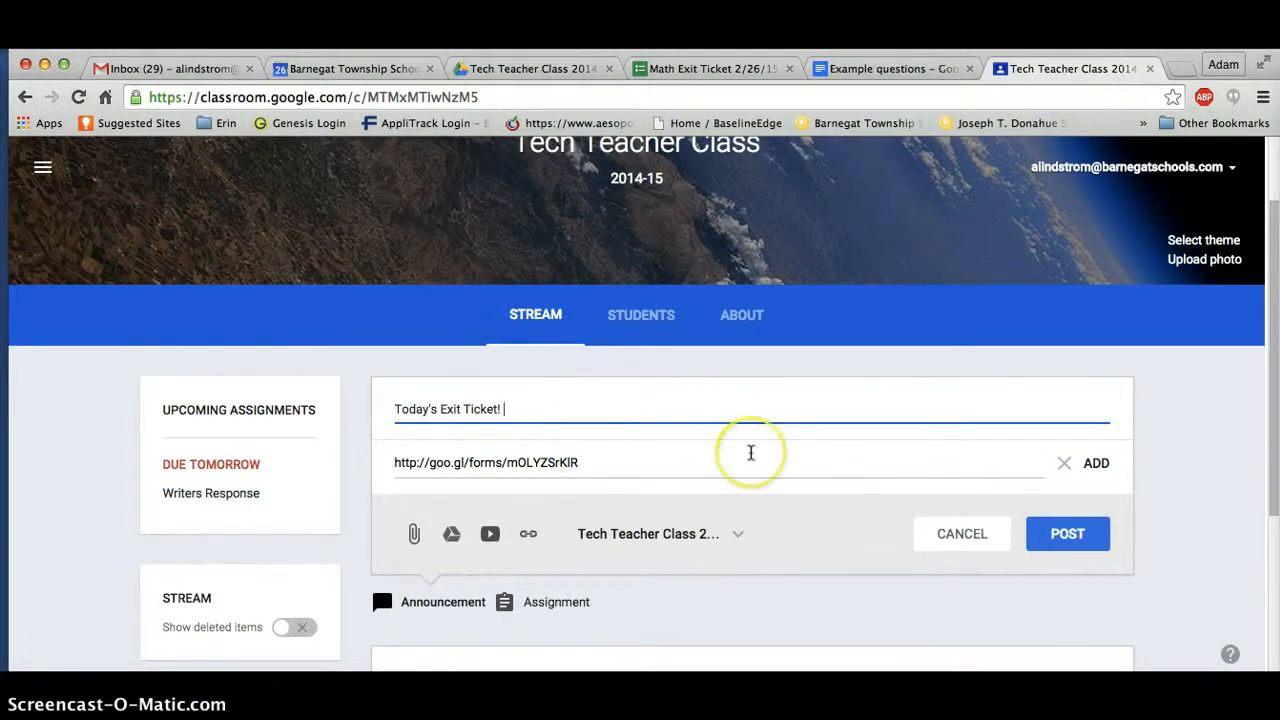
left_click(1097, 465)
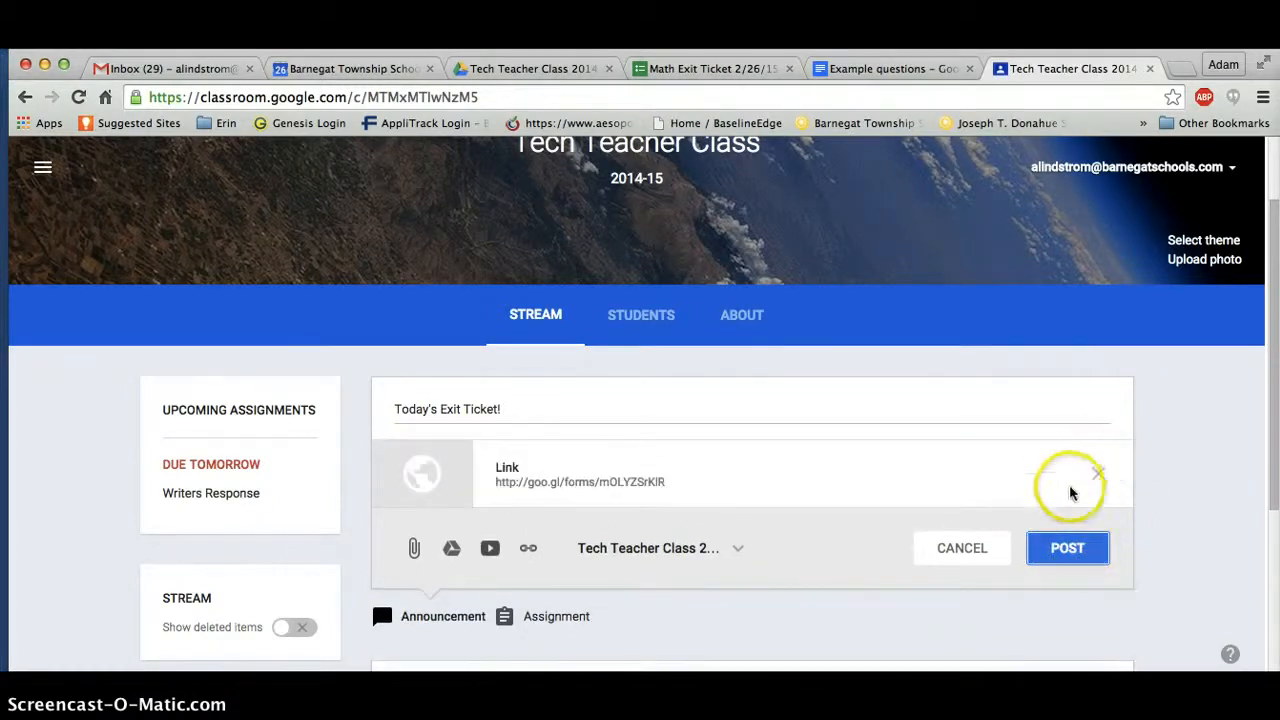
left_click(1068, 556)
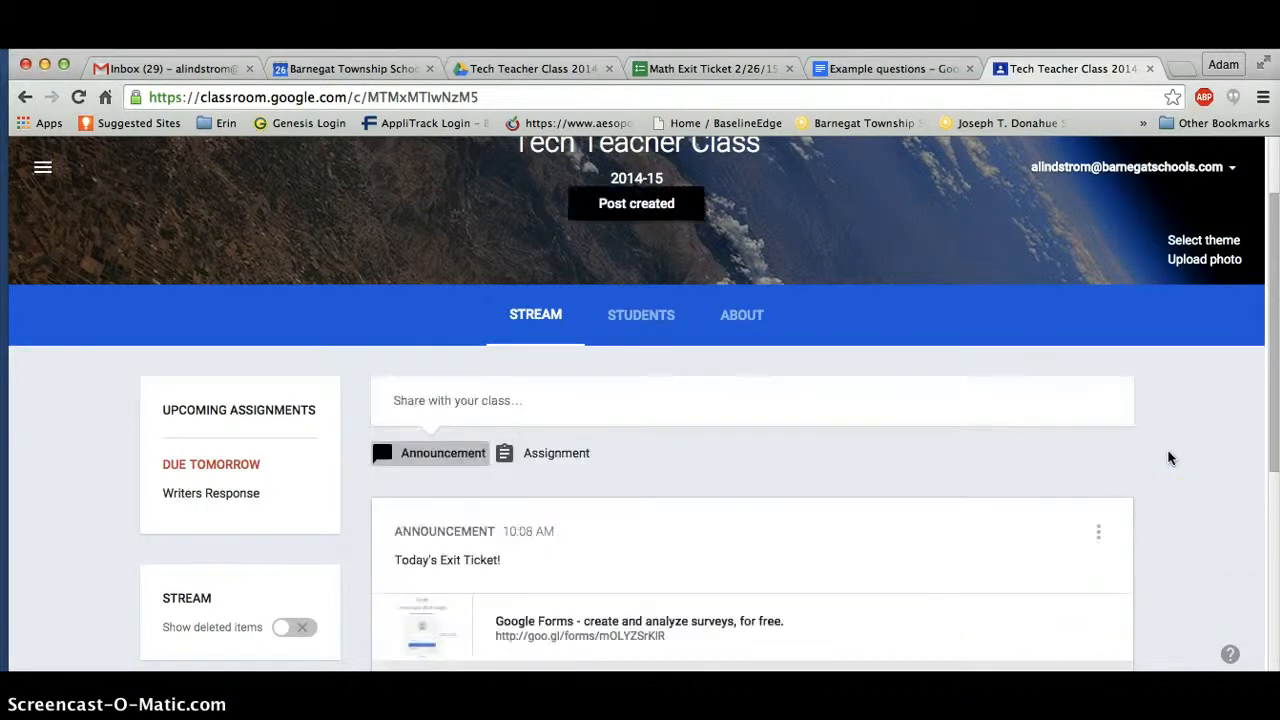
Open the form through the link in the posted announcement and review its questions and score table.
scroll(1120, 420, "down", 3)
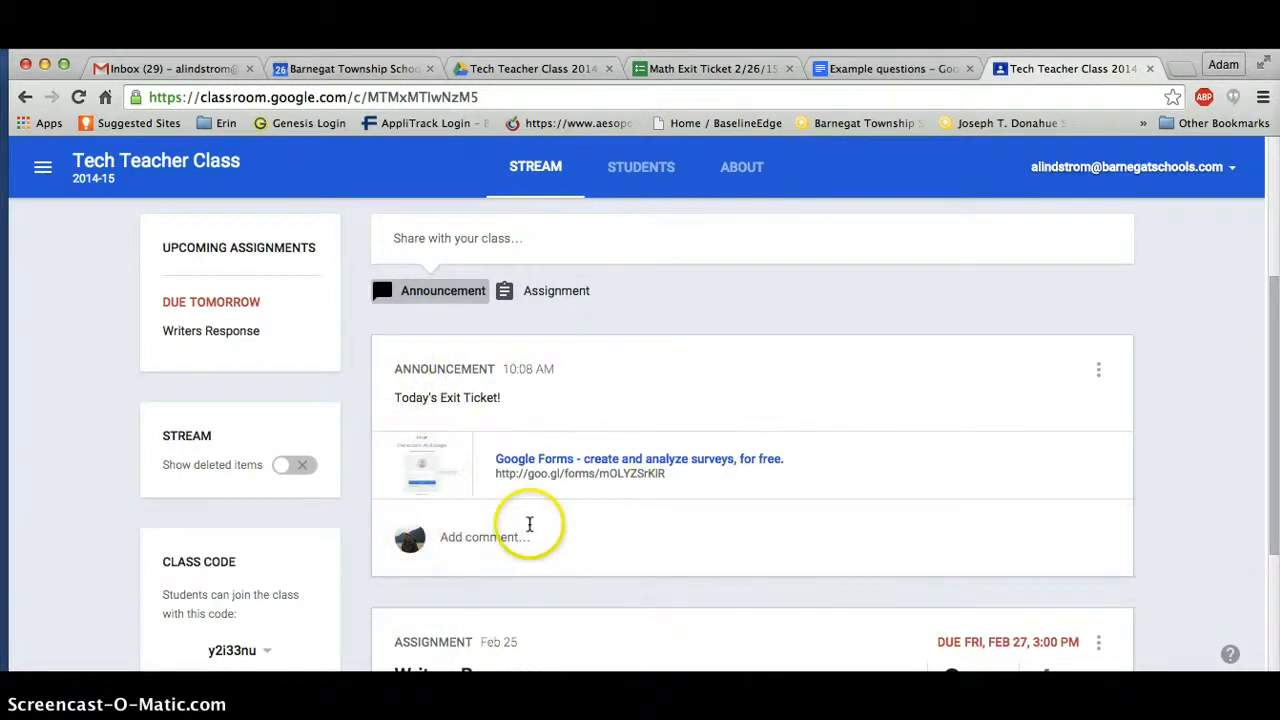
scroll(556, 524, "down", 1)
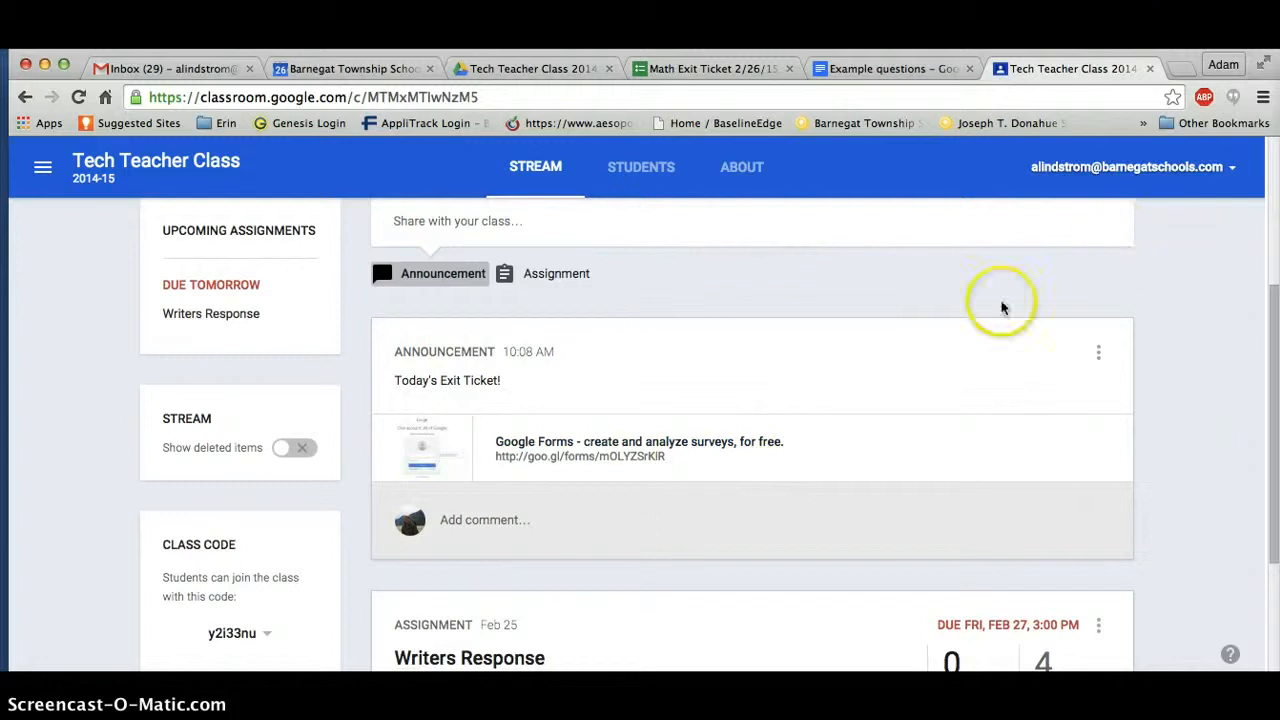
left_click(768, 446)
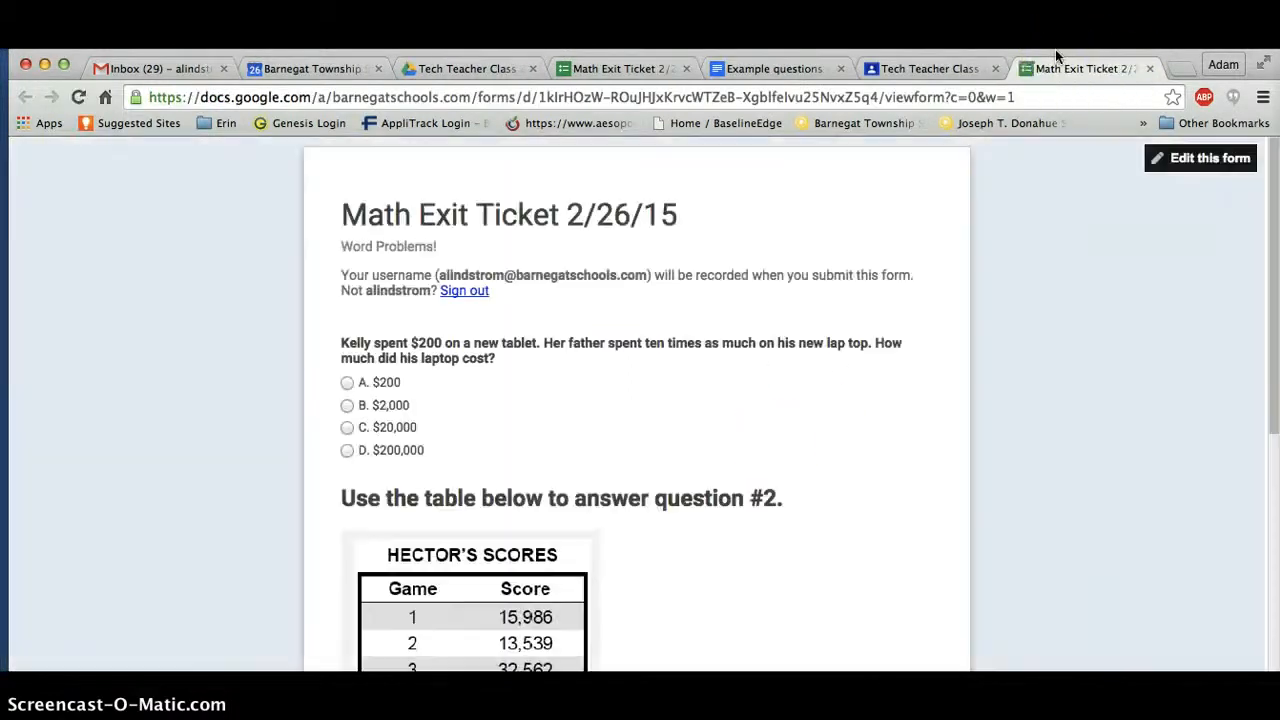
scroll(222, 447, "down", 10)
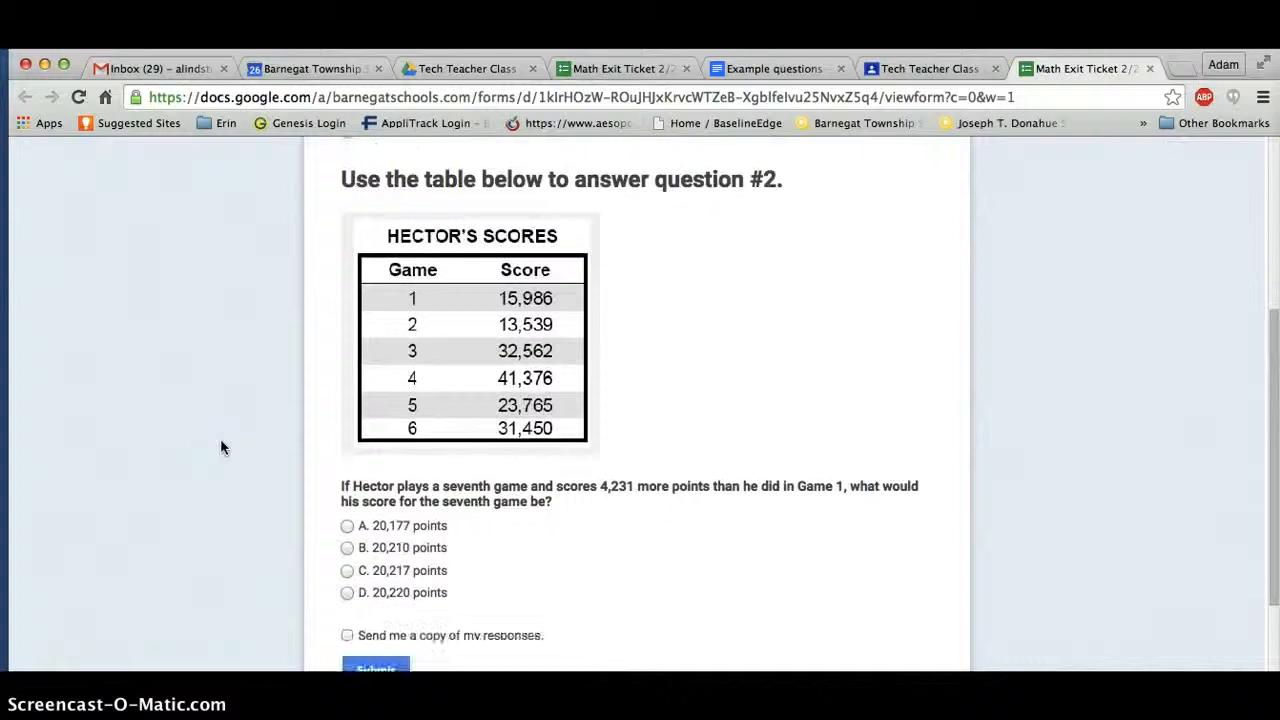
scroll(222, 447, "up", 10)
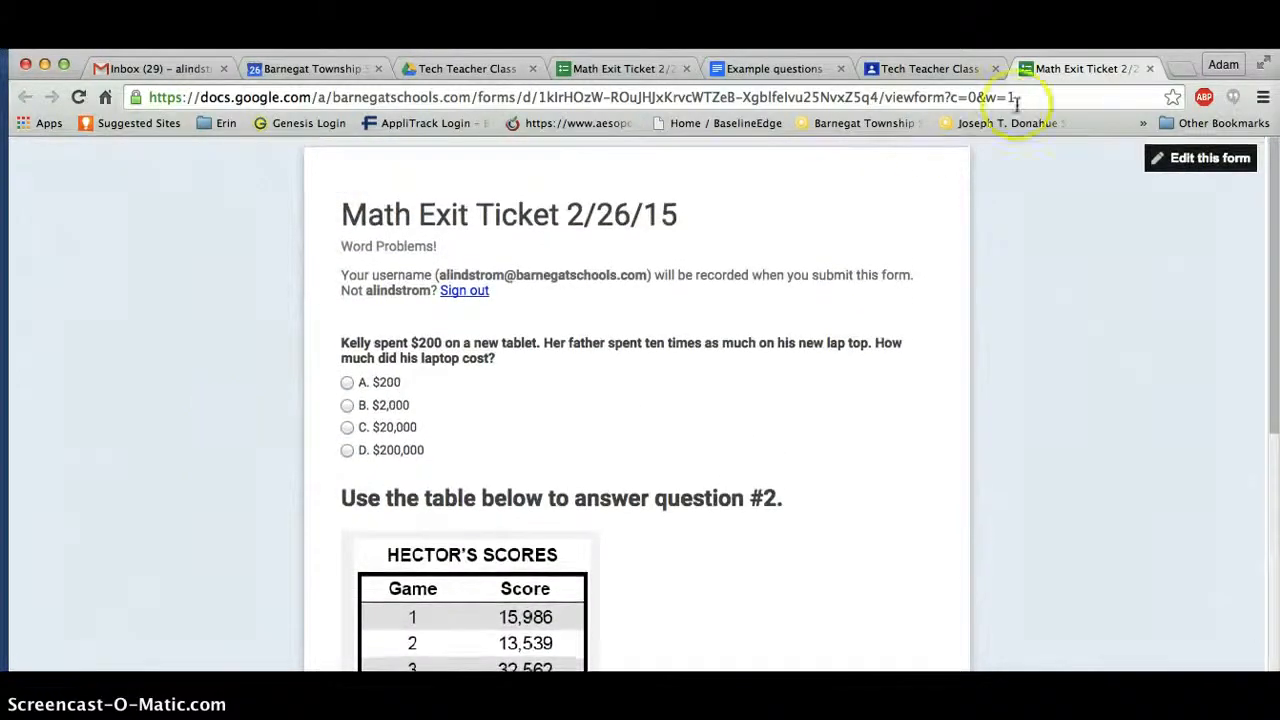
scroll(989, 343, "down", 1)
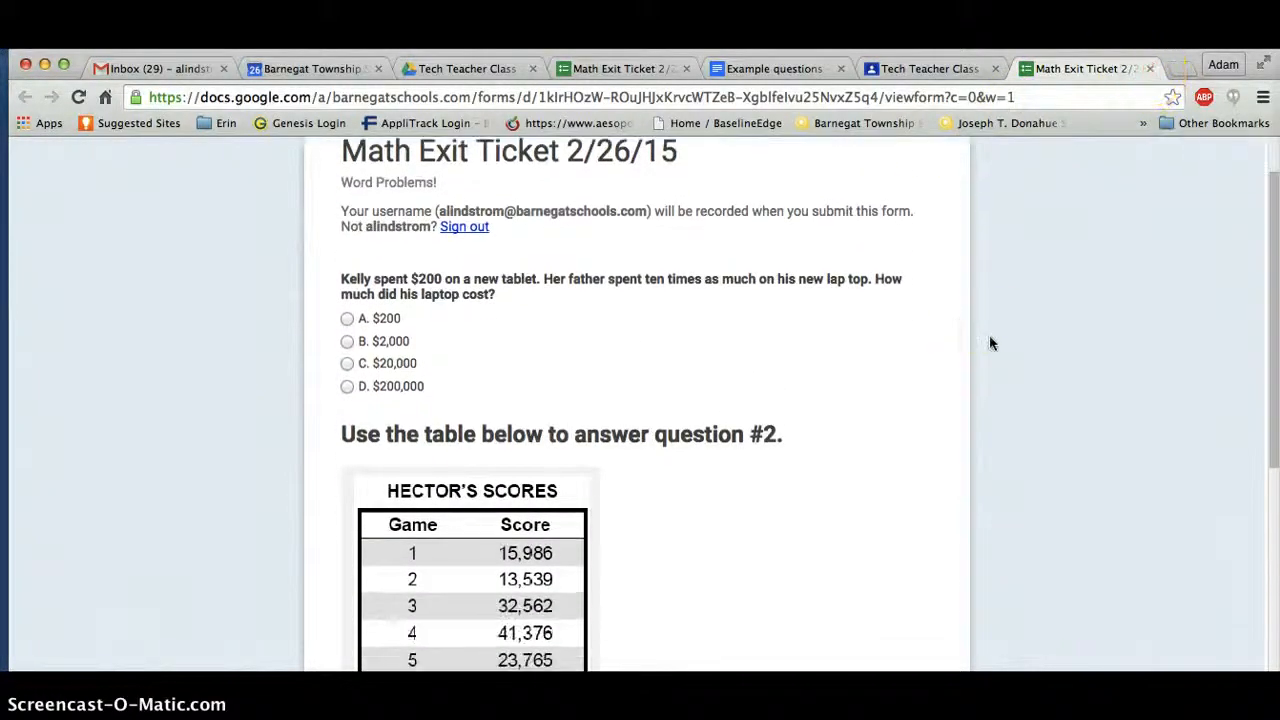
scroll(989, 343, "down", 1)
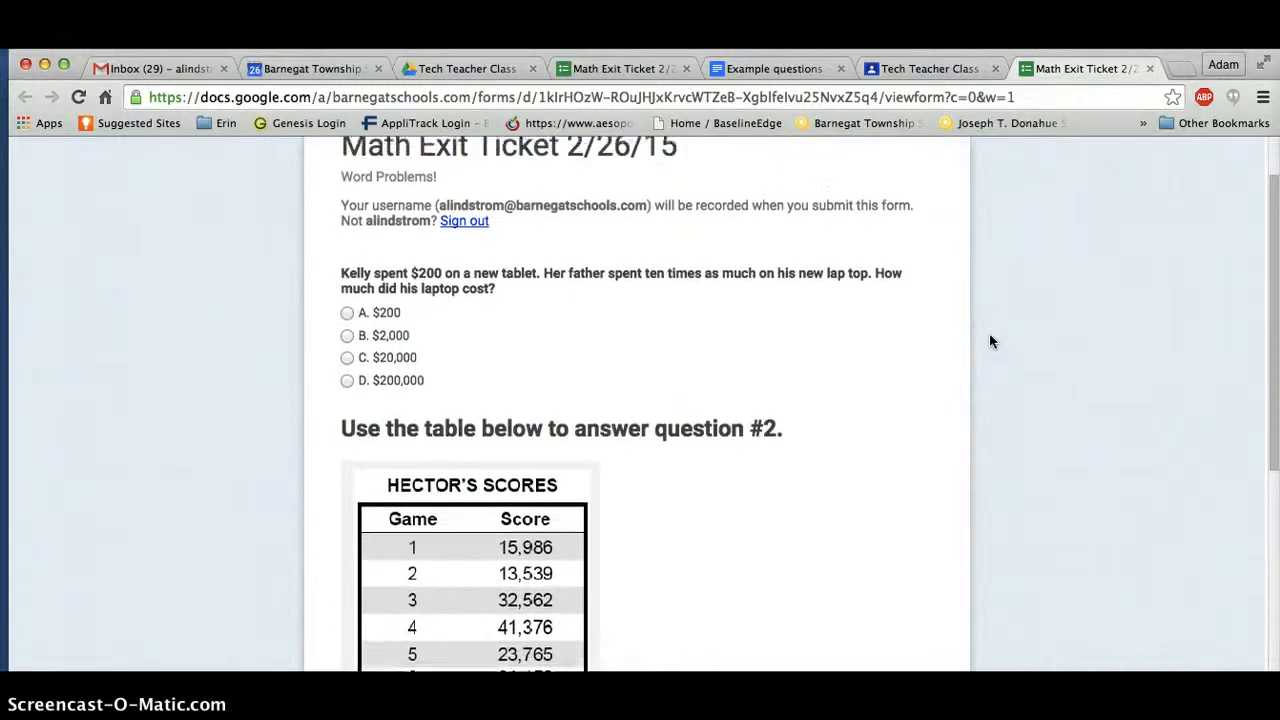
scroll(989, 342, "up", 1)
left_click(1034, 317)
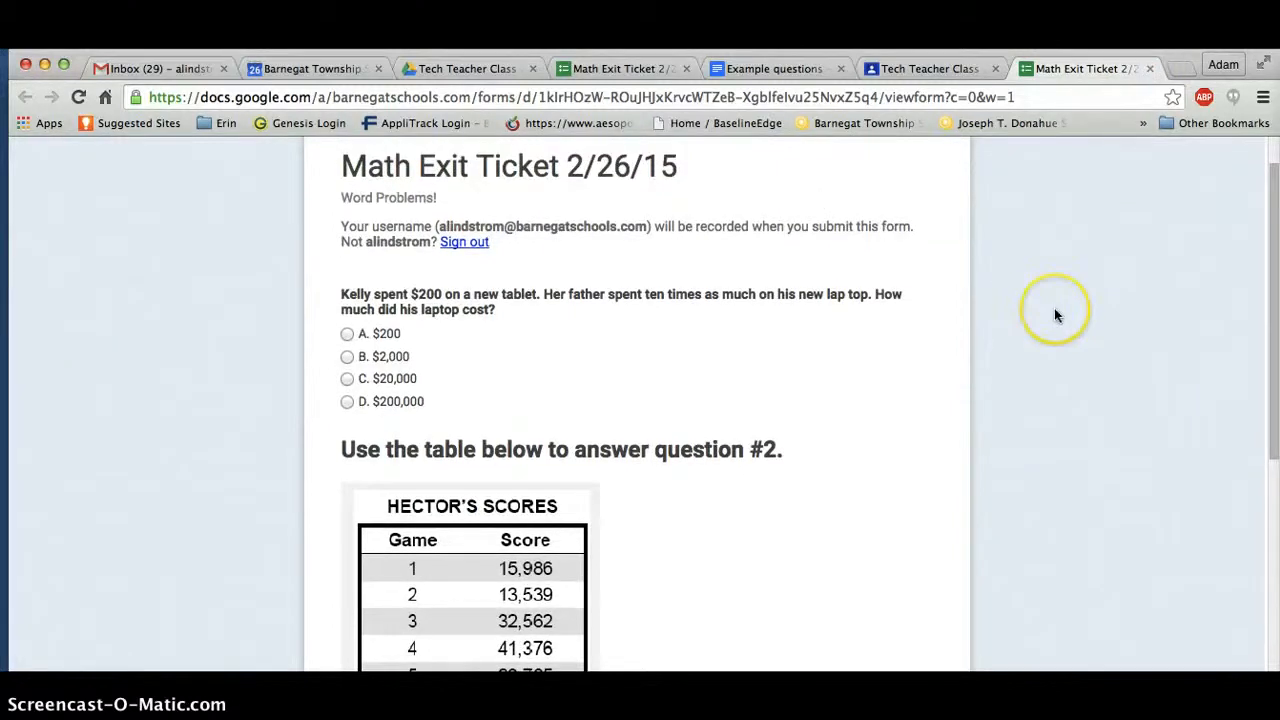